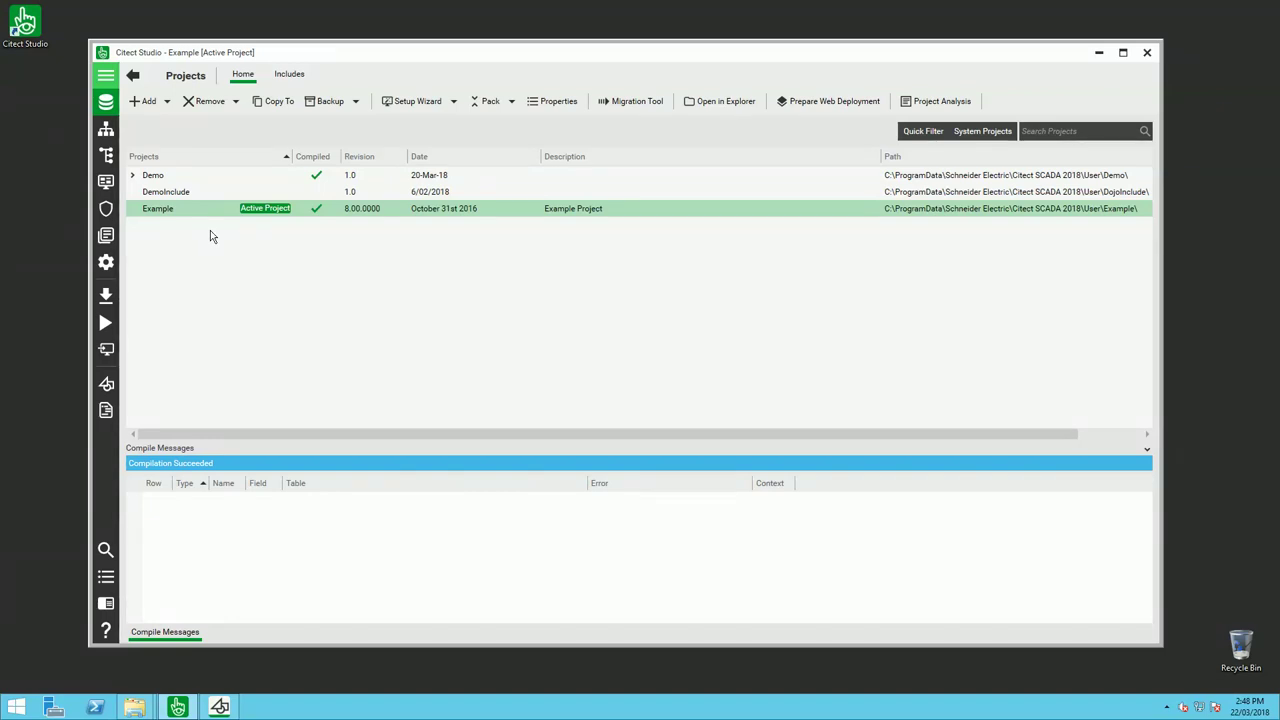
- Show the Example project's Screen Profiles setup page with the Compile Messages panel collapsed
click(106, 76)
click(142, 263)
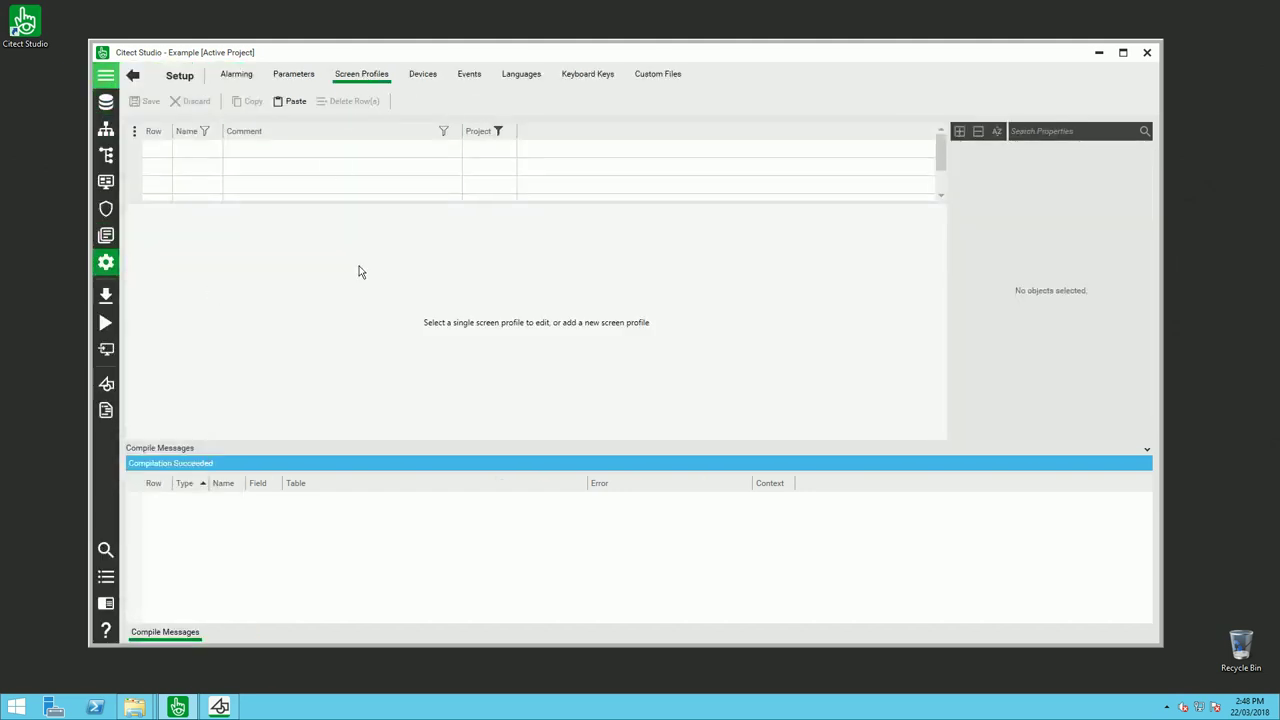
click(1147, 449)
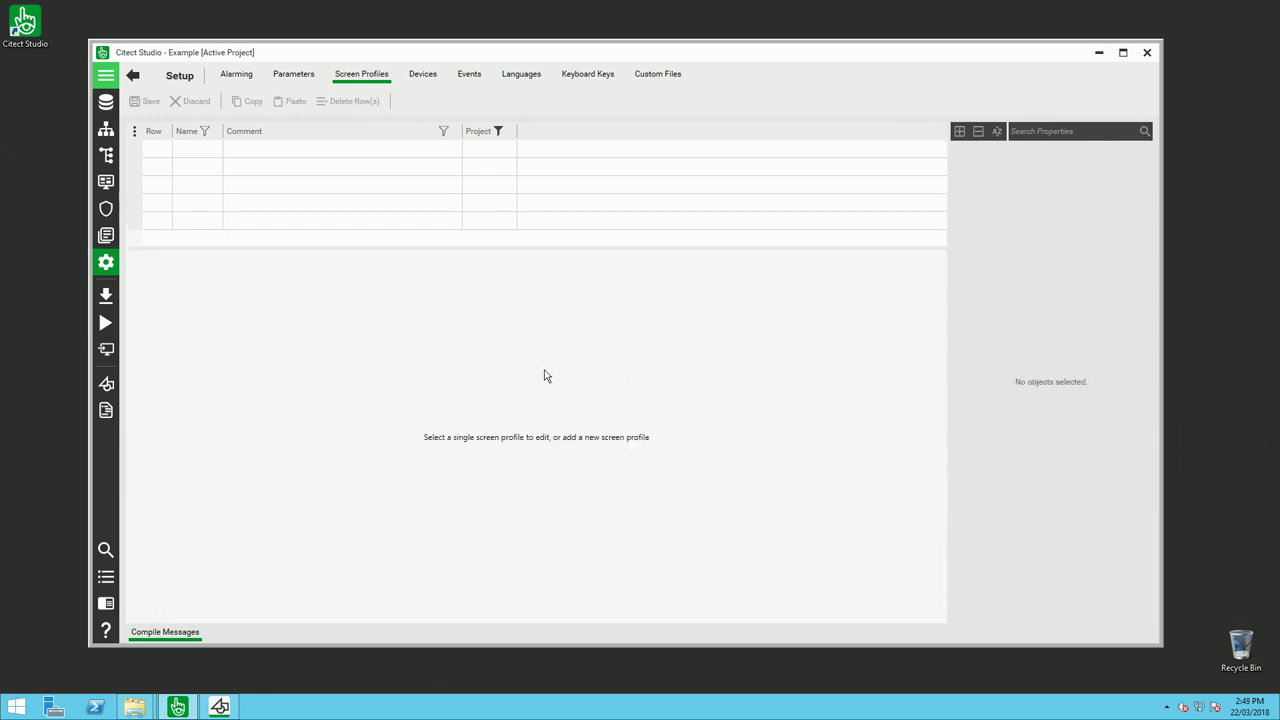
- Create a screen profile named 4M_HD with the comment '4 Monitors HD'
click(204, 150)
click(205, 150)
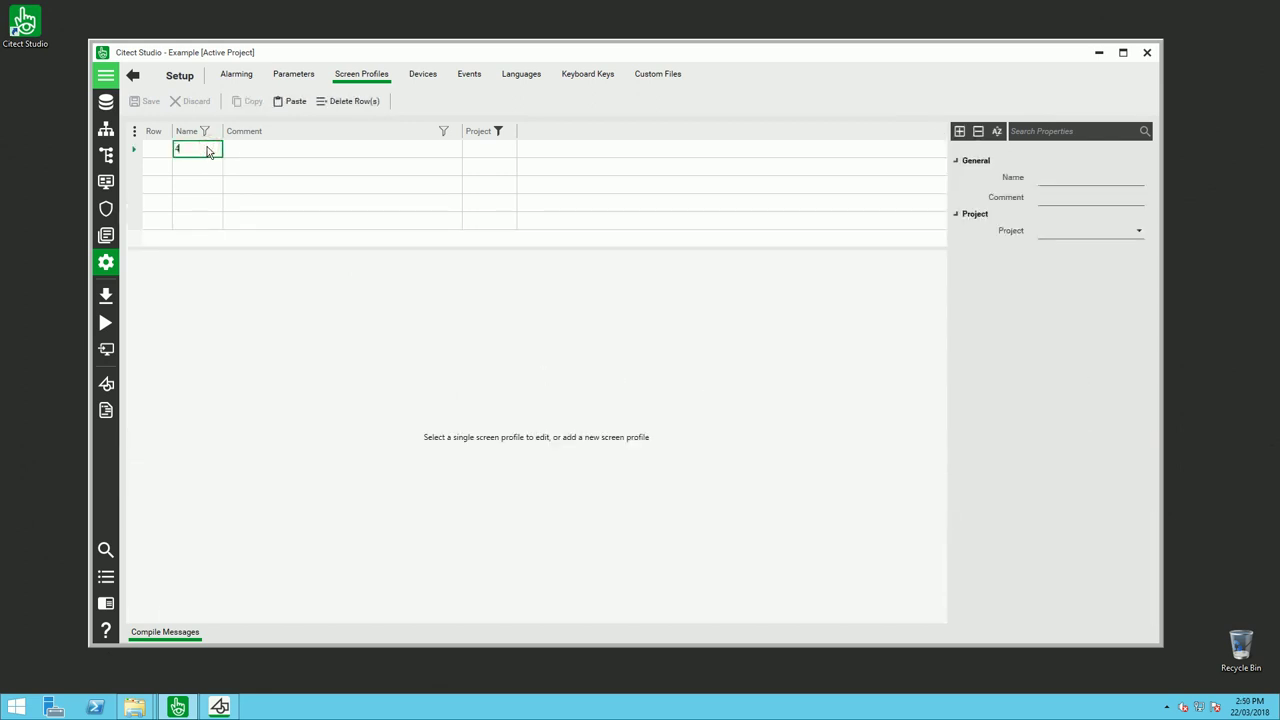
click(246, 147)
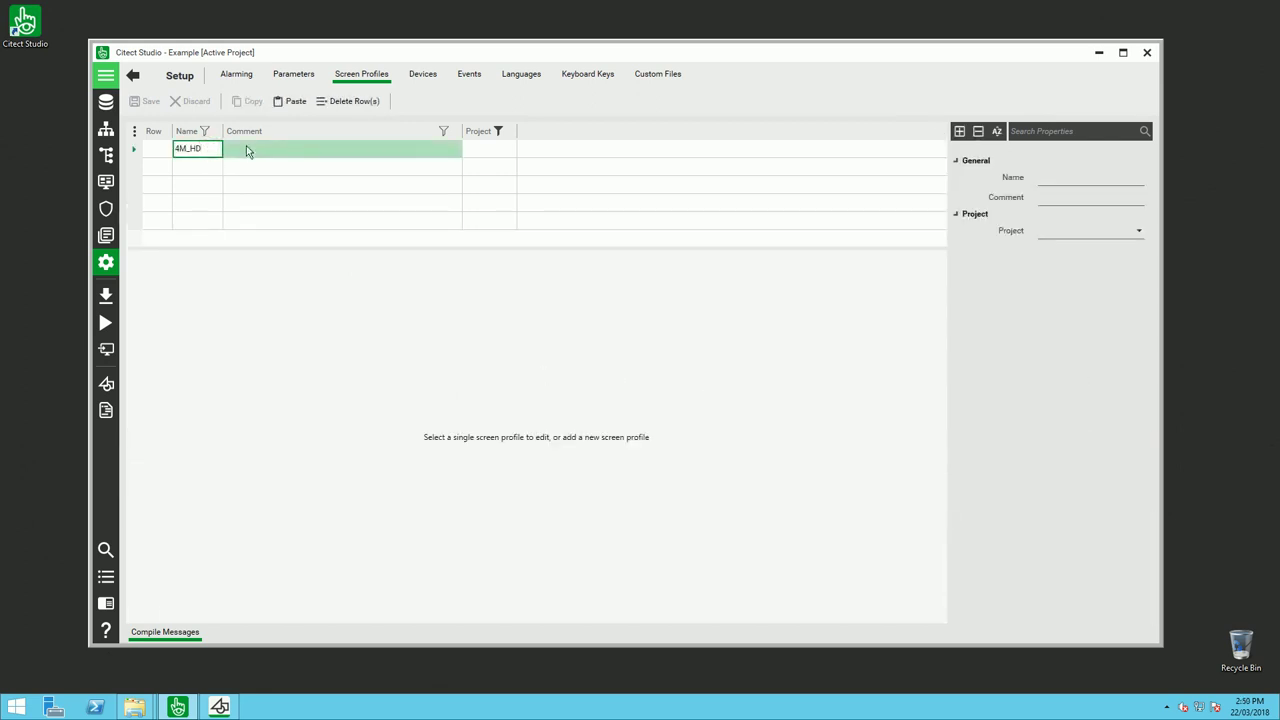
text(4 Monitors HD)
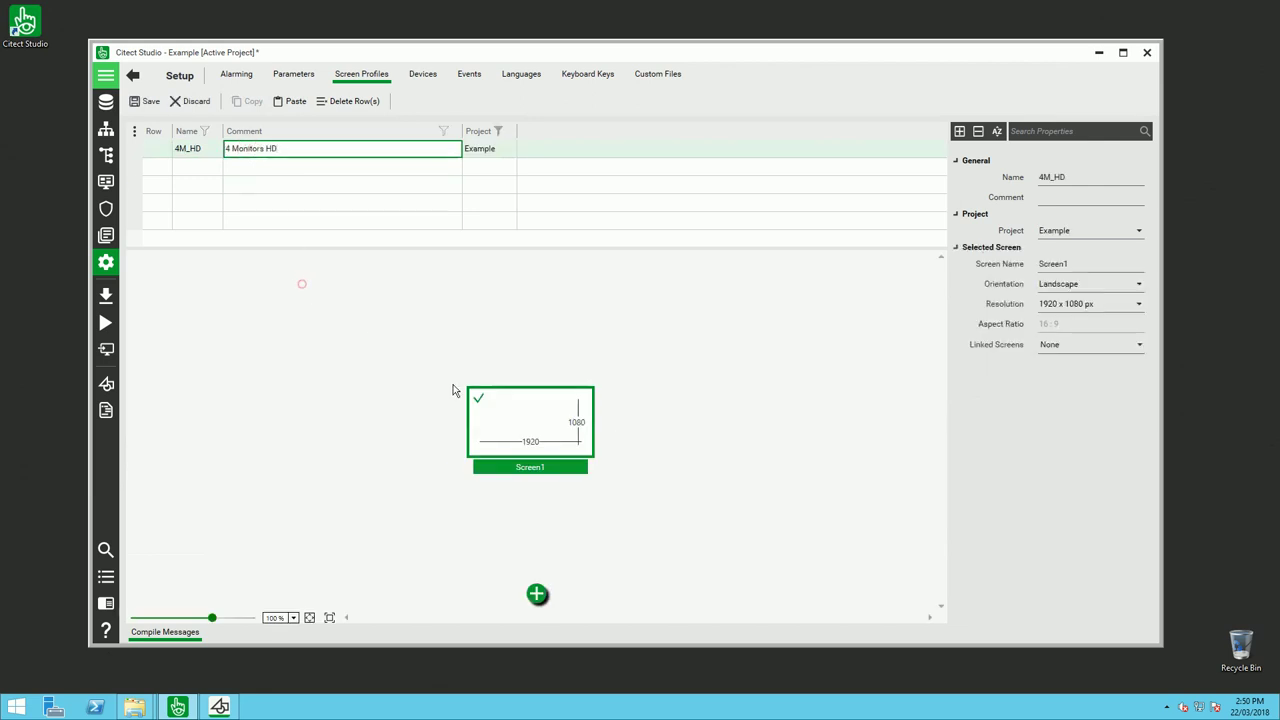
click(1139, 304)
- Try adding extra screens, then remove them, leaving one 1920 x 1080 screen
click(1088, 413)
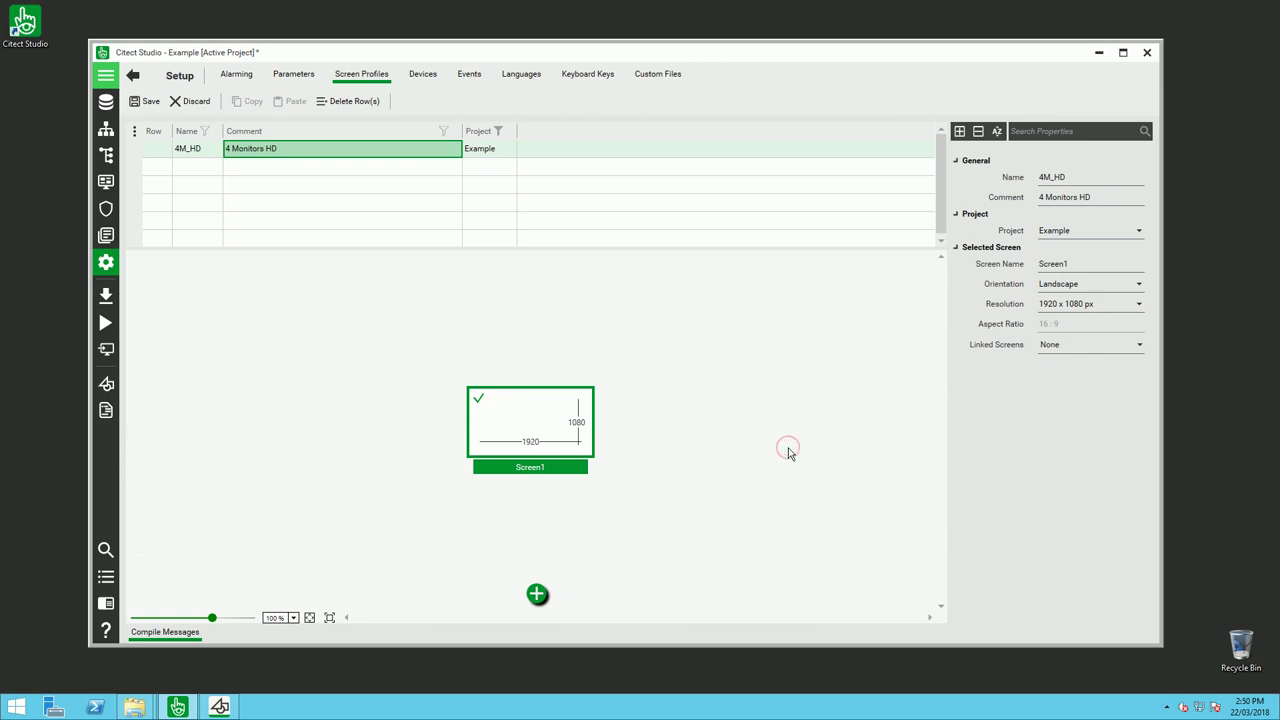
click(536, 595)
click(536, 595)
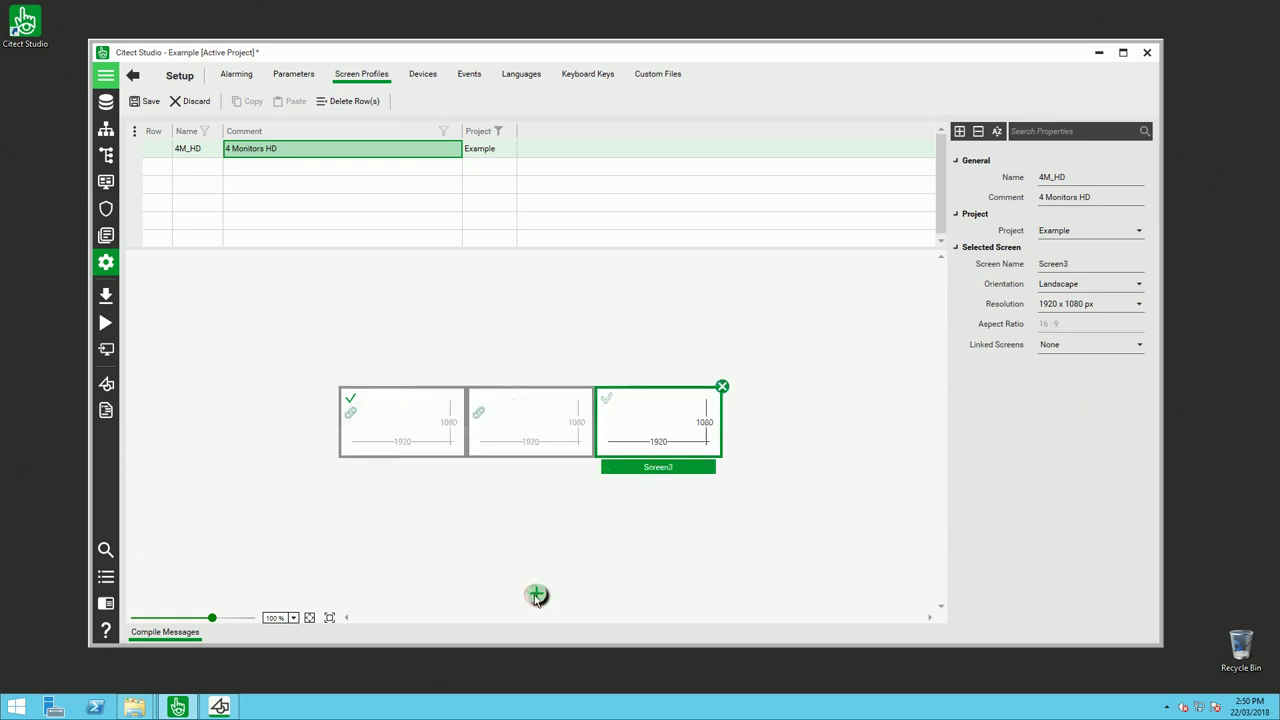
click(536, 595)
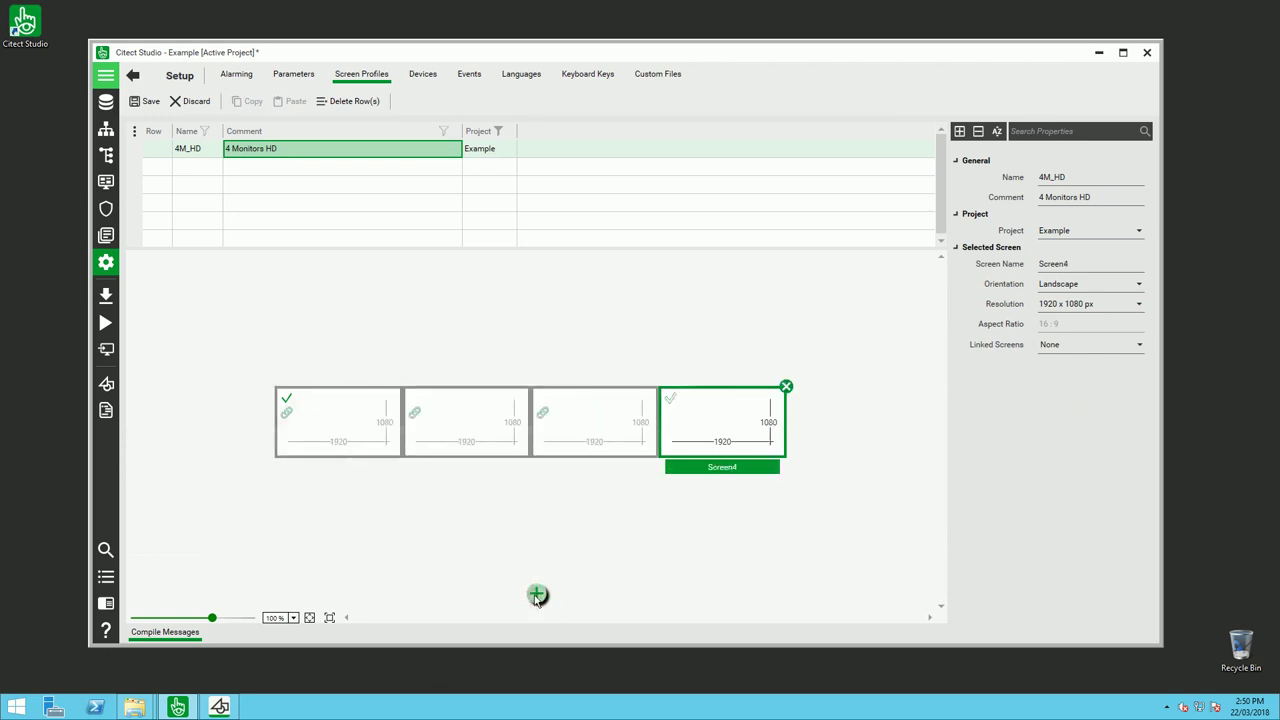
click(786, 386)
click(723, 386)
- Add Screen2 through Screen4 at 1920 x 1080 and make Screen2 the primary screen
click(658, 387)
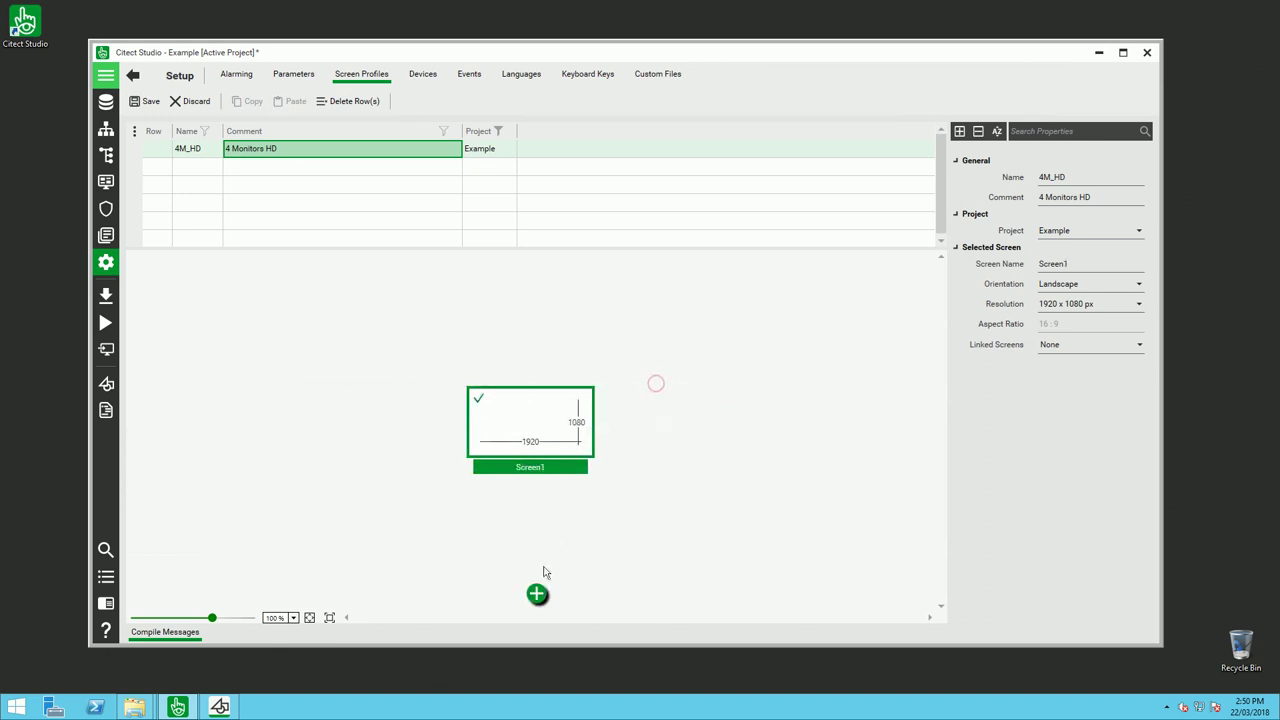
click(536, 595)
click(536, 595)
click(536, 595)
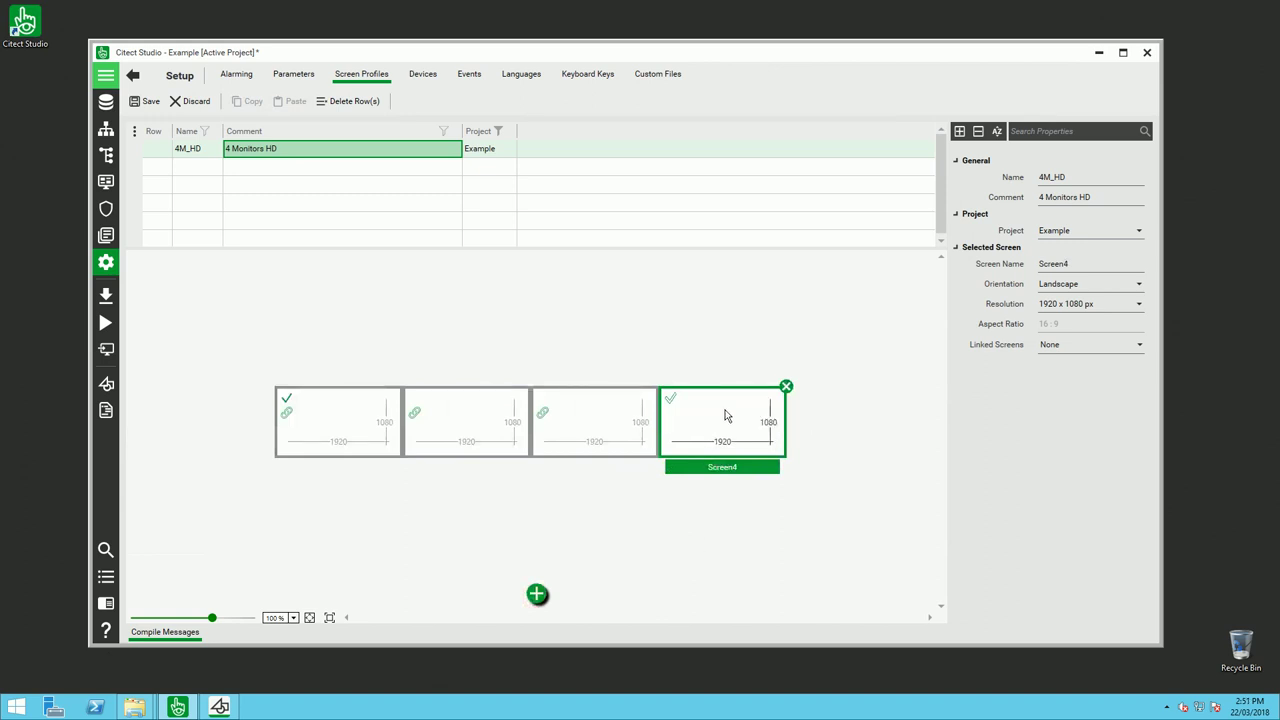
click(495, 404)
click(416, 399)
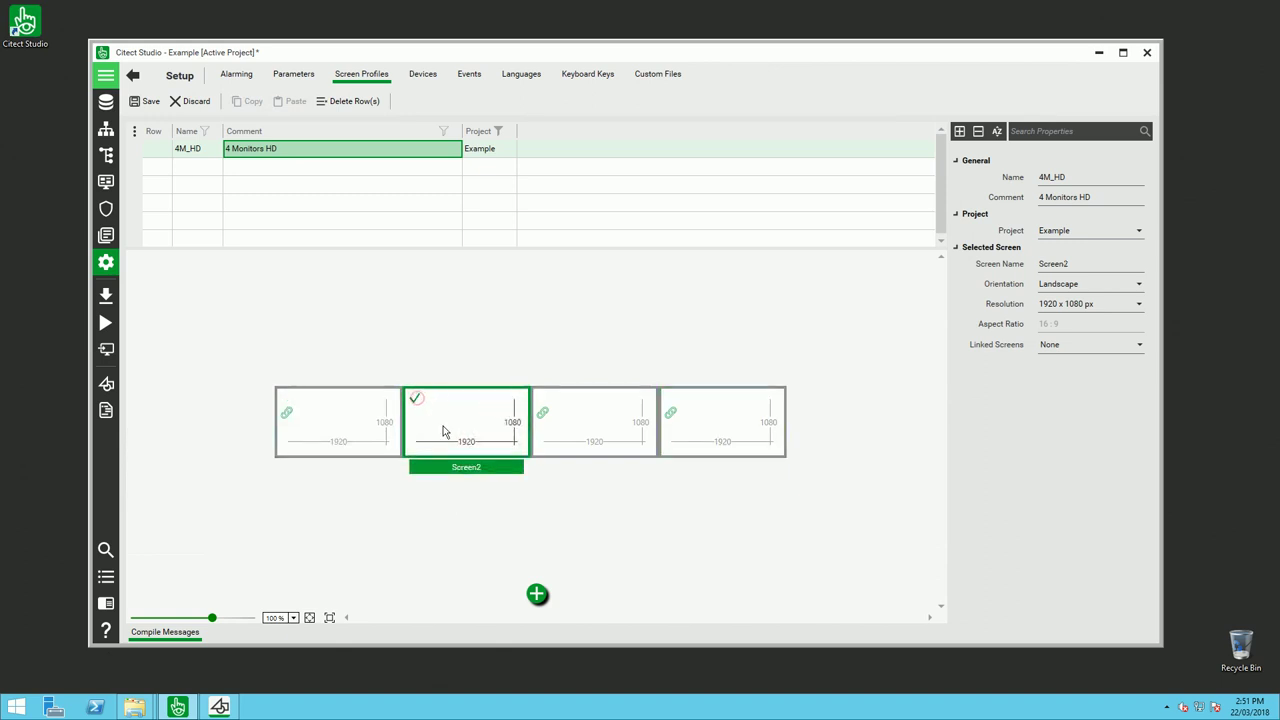
click(443, 530)
click(592, 410)
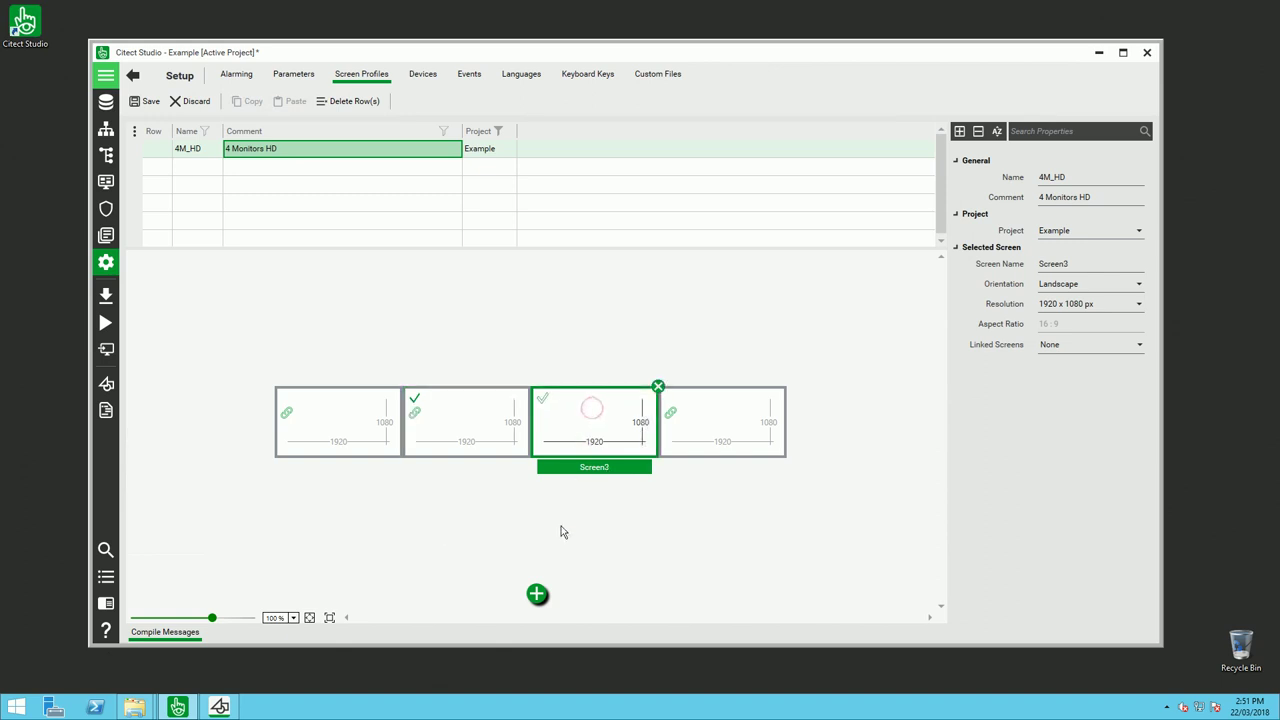
click(1128, 286)
click(1096, 314)
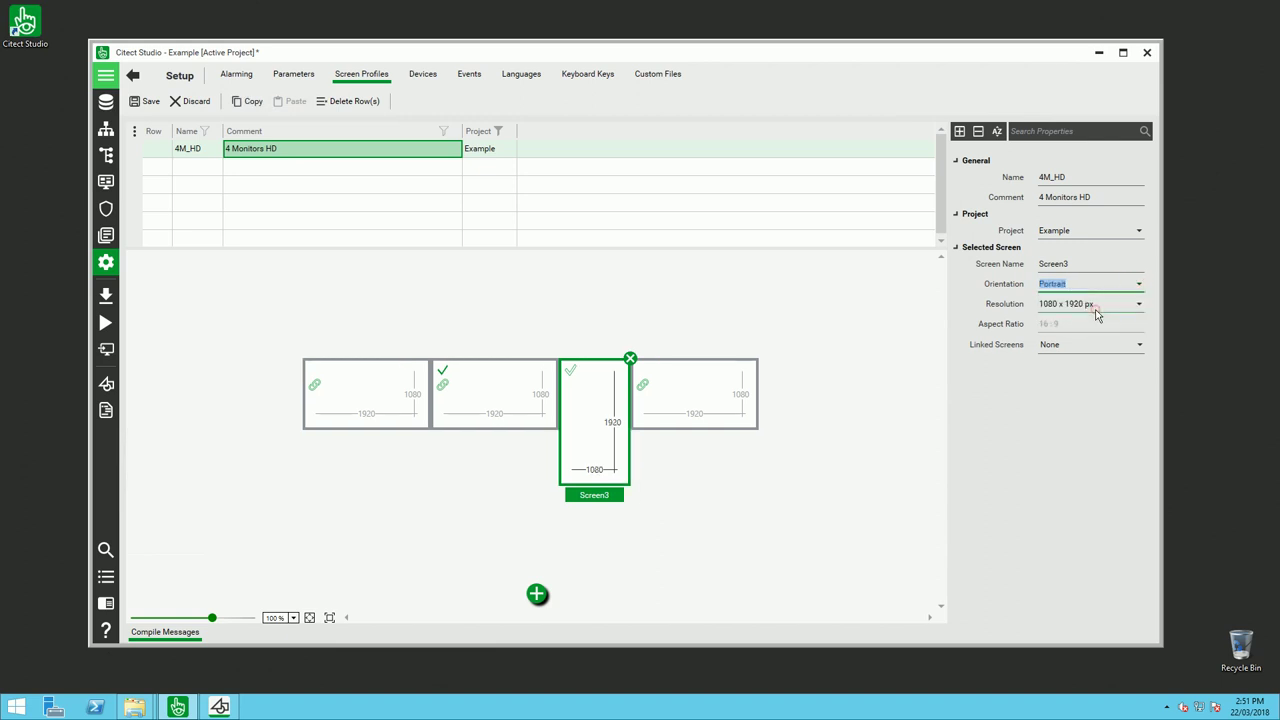
click(828, 498)
click(688, 398)
click(1138, 303)
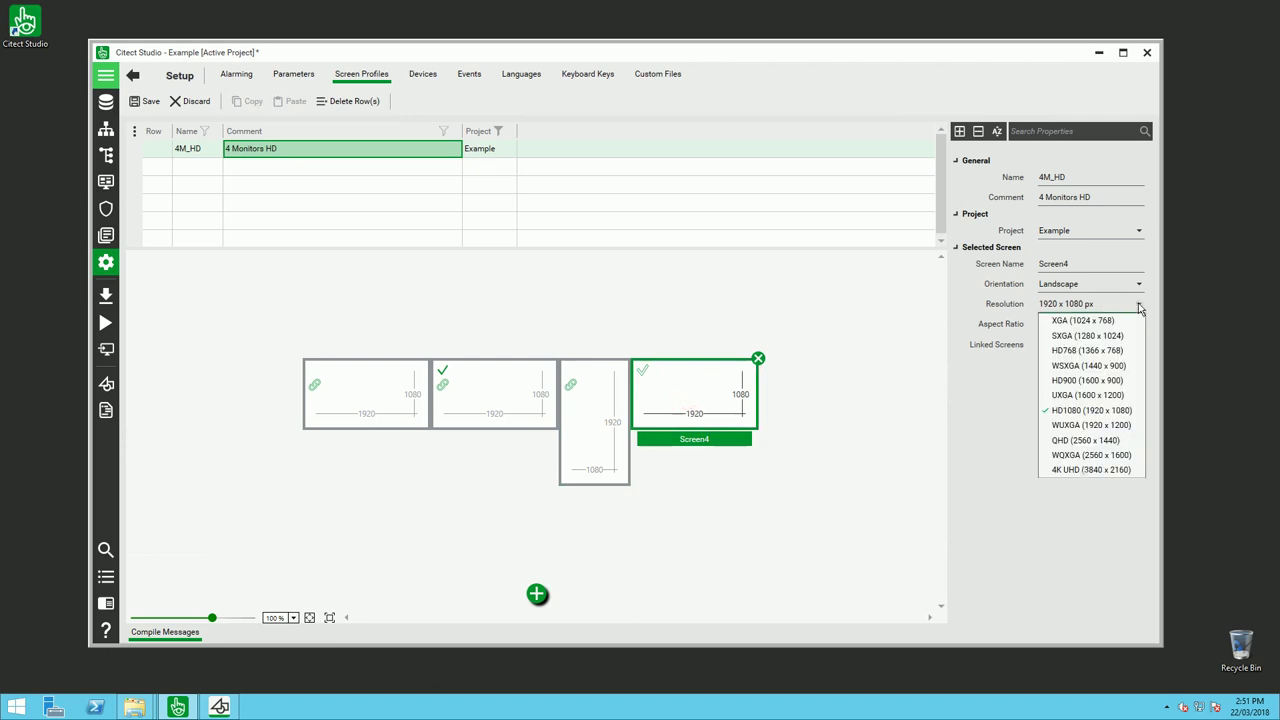
click(1090, 469)
click(876, 509)
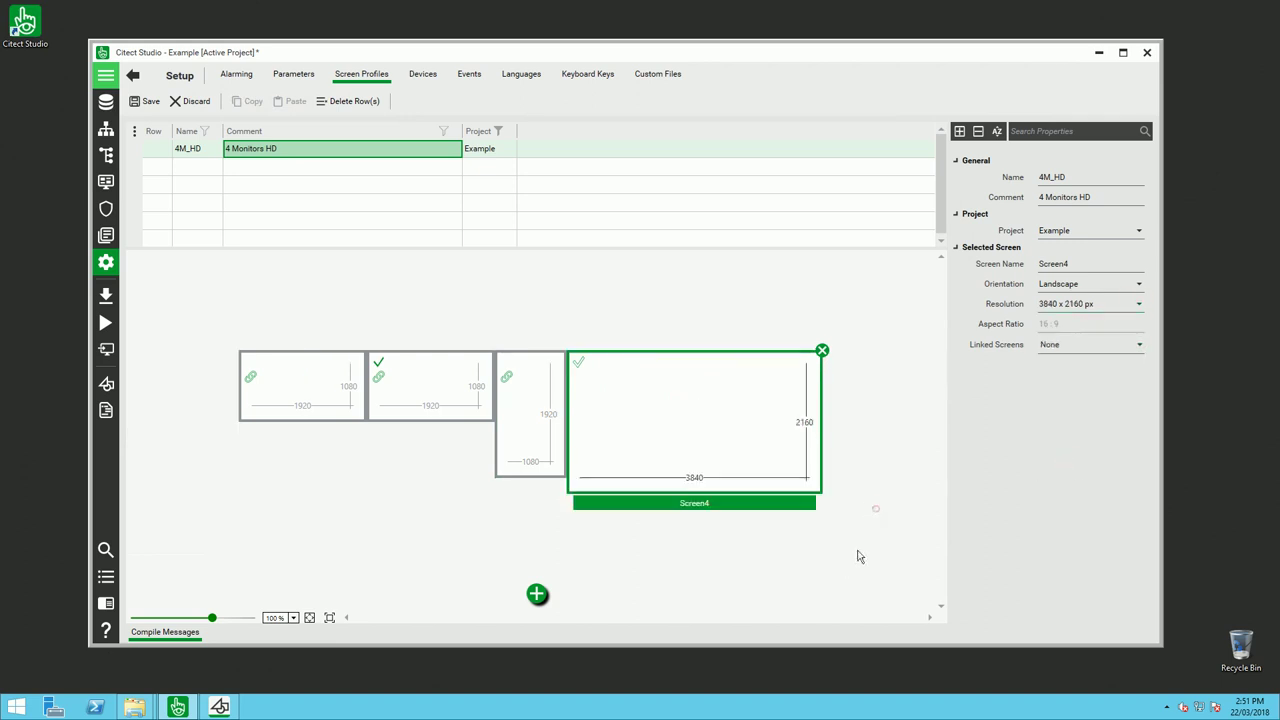
click(1139, 305)
click(1090, 410)
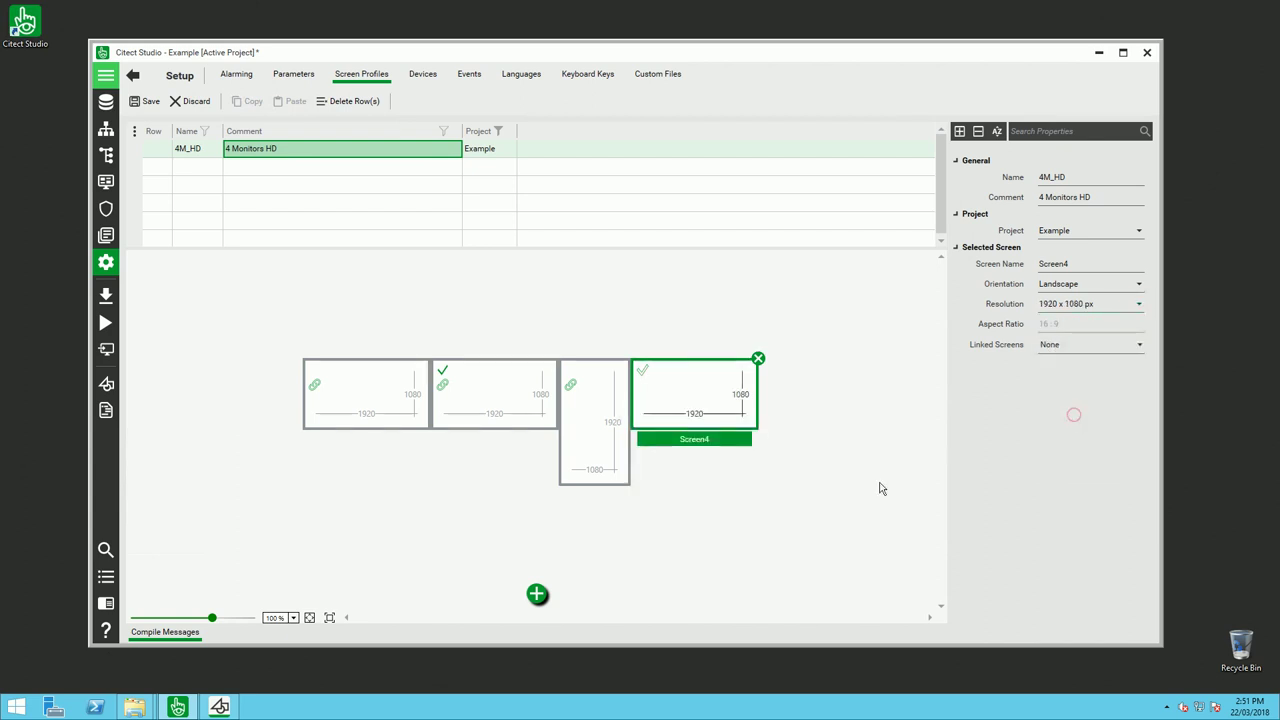
click(604, 415)
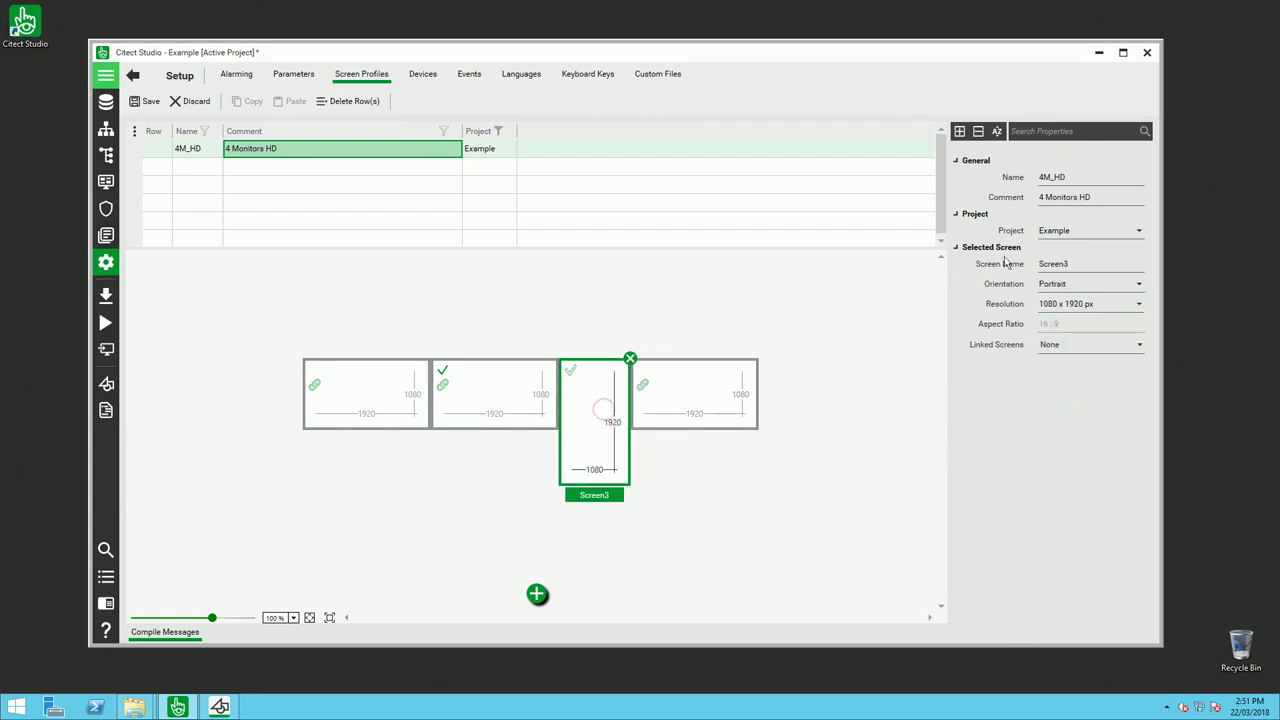
click(1138, 285)
click(1071, 300)
click(803, 497)
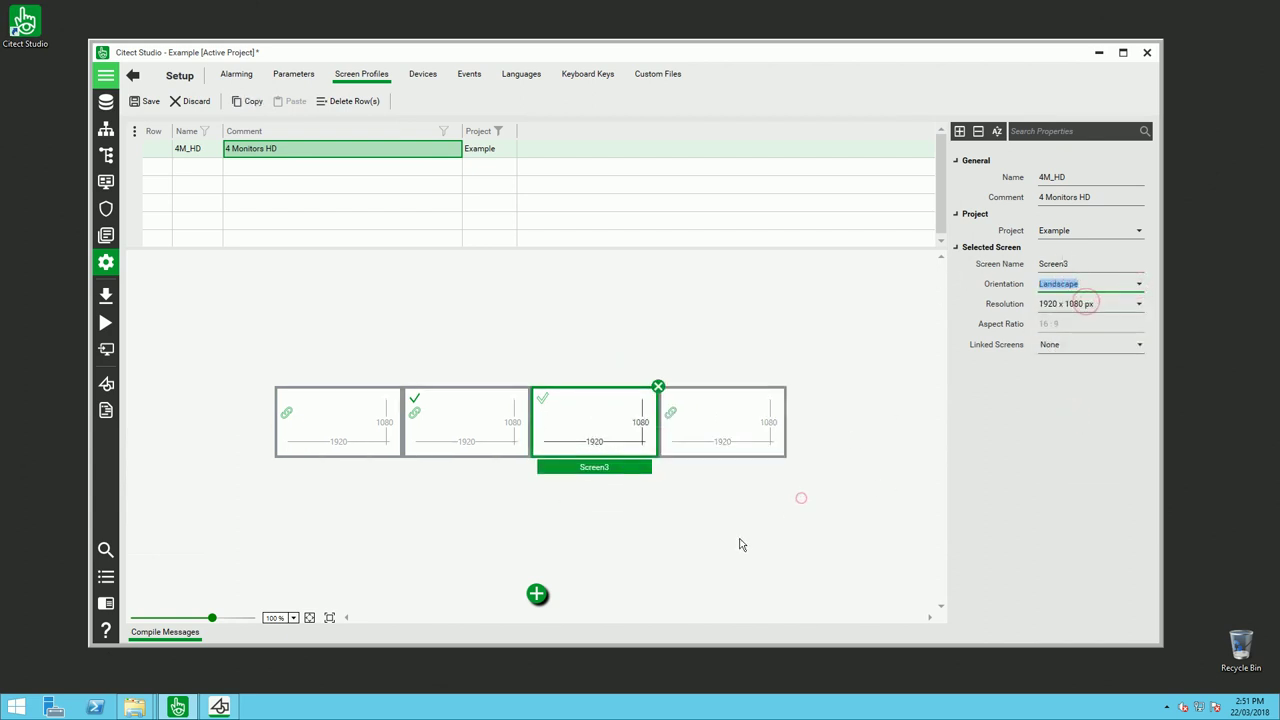
click(665, 550)
click(473, 412)
click(503, 516)
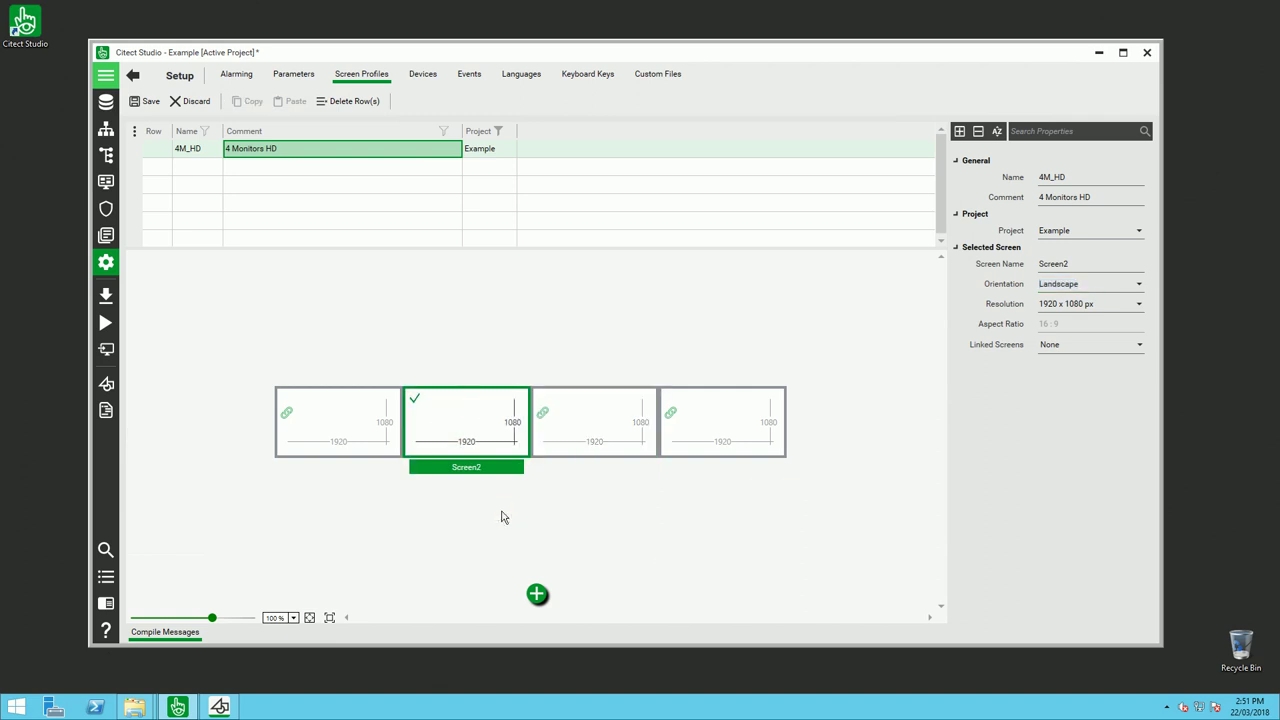
click(199, 170)
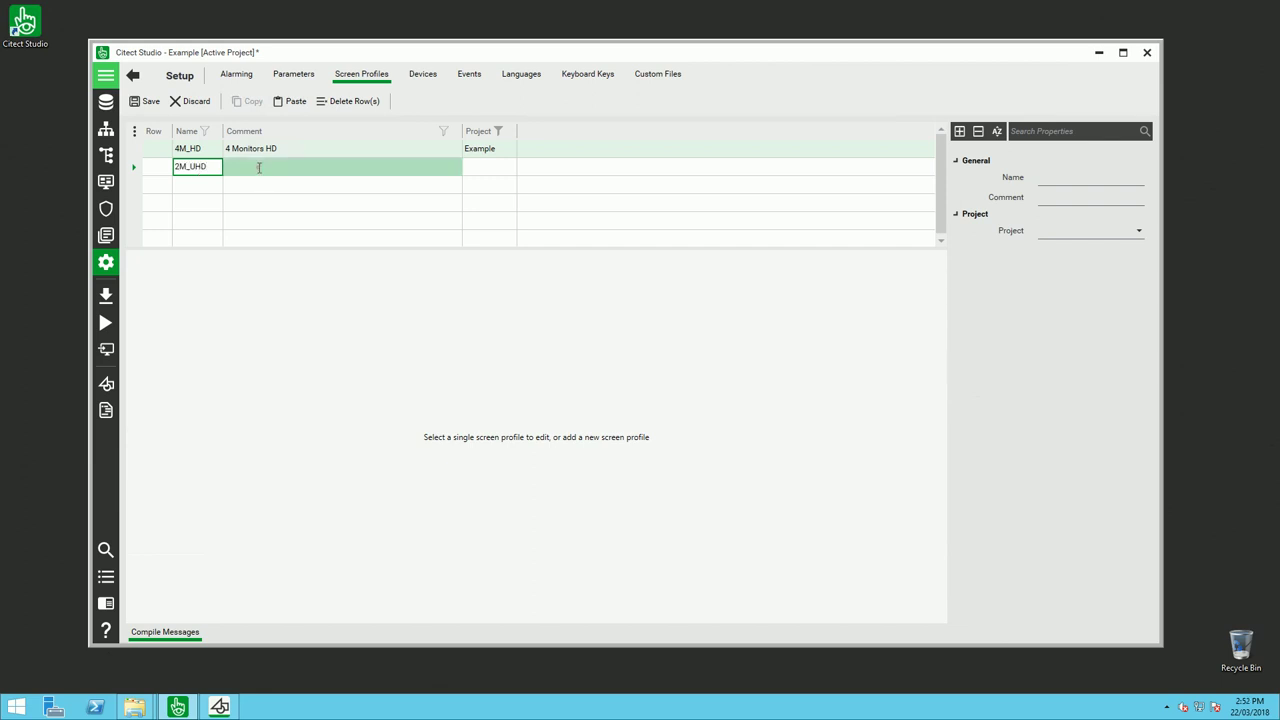
- Give the new 2M_UHD profile the comment '4 Monitors UHD 4K'
click(258, 167)
text(4 Monitors HD)
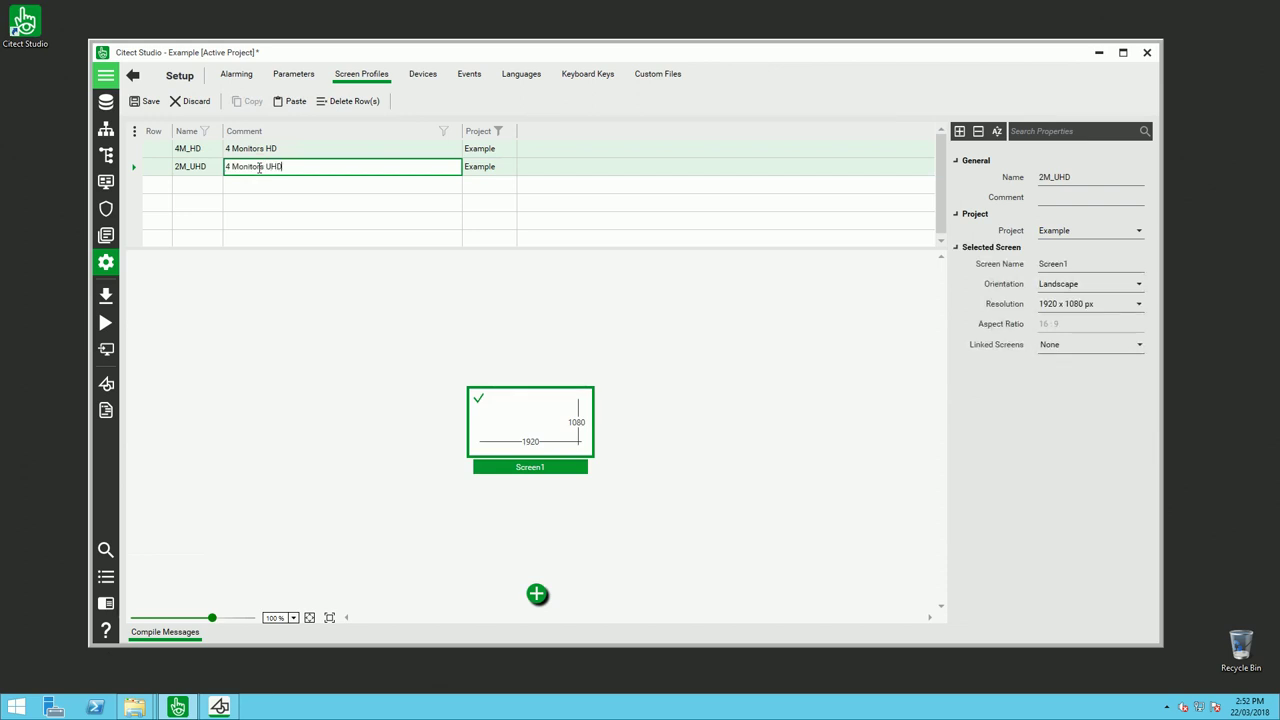
click(336, 342)
click(412, 220)
click(322, 170)
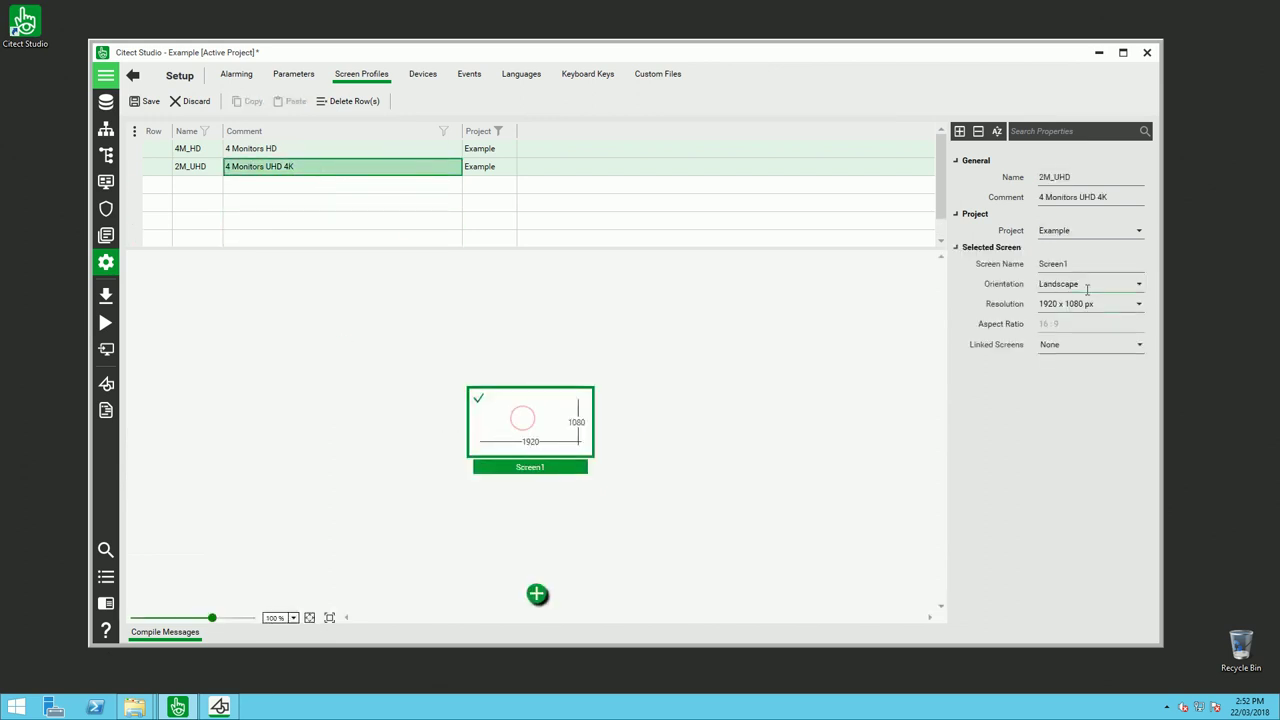
- Give 2M_UHD two 4K UHD 3840 x 2160 screens, then compile and launch the Setup Wizard
click(1138, 303)
click(1088, 469)
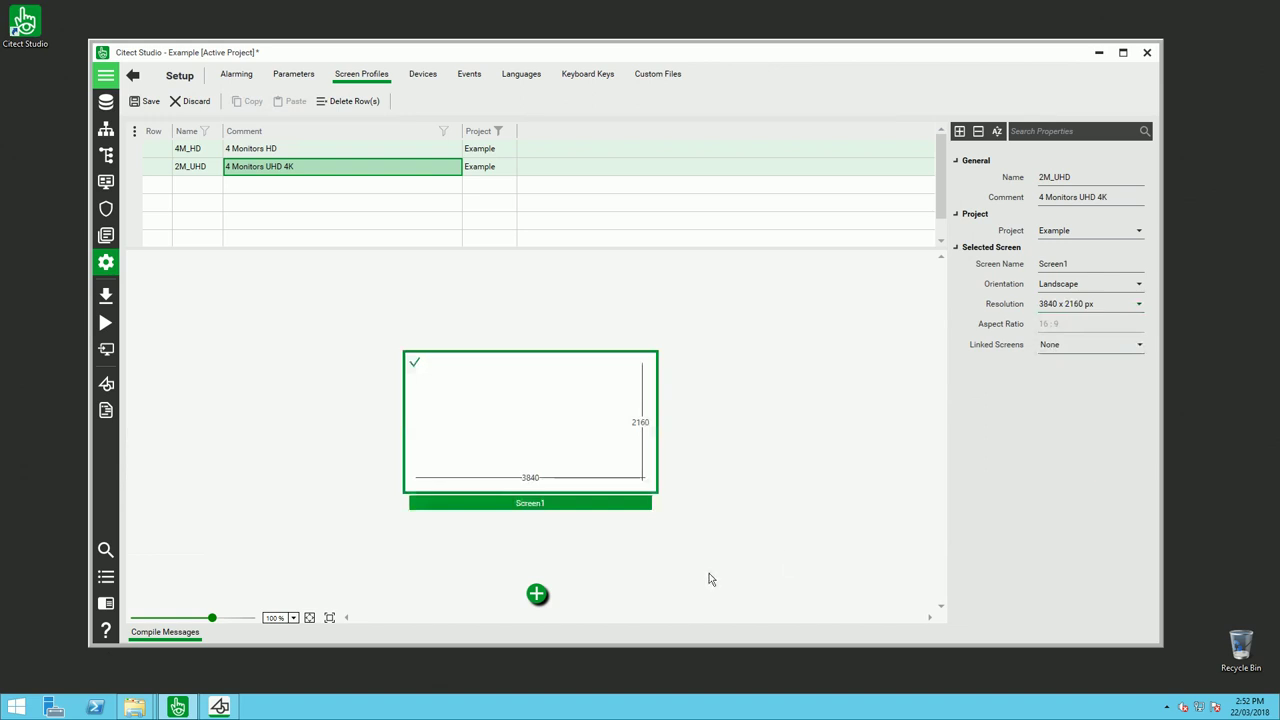
click(537, 594)
click(374, 432)
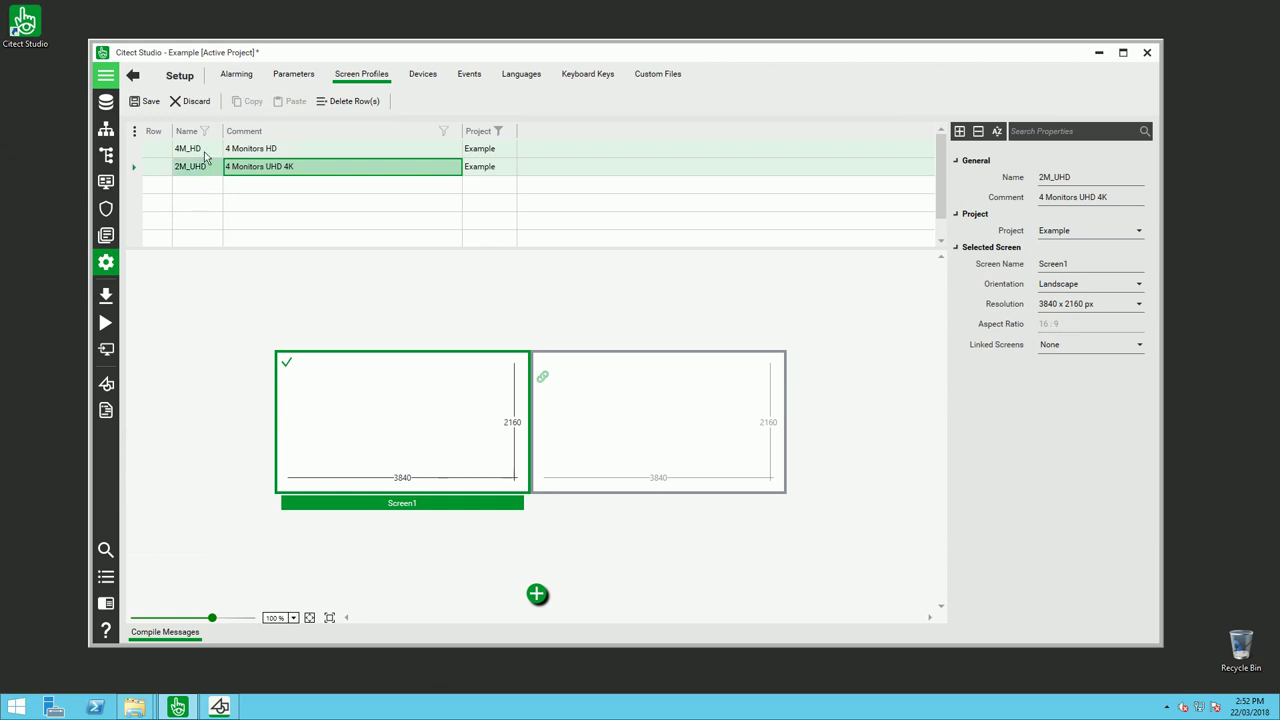
click(237, 224)
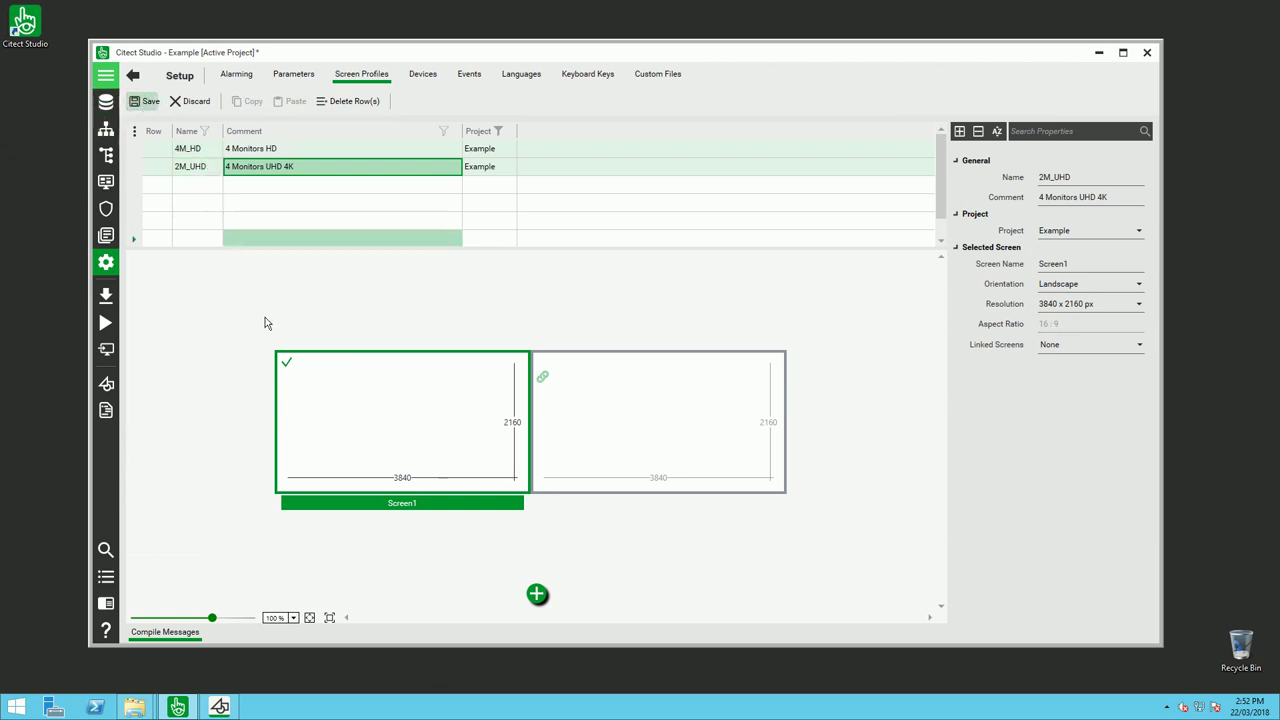
click(105, 101)
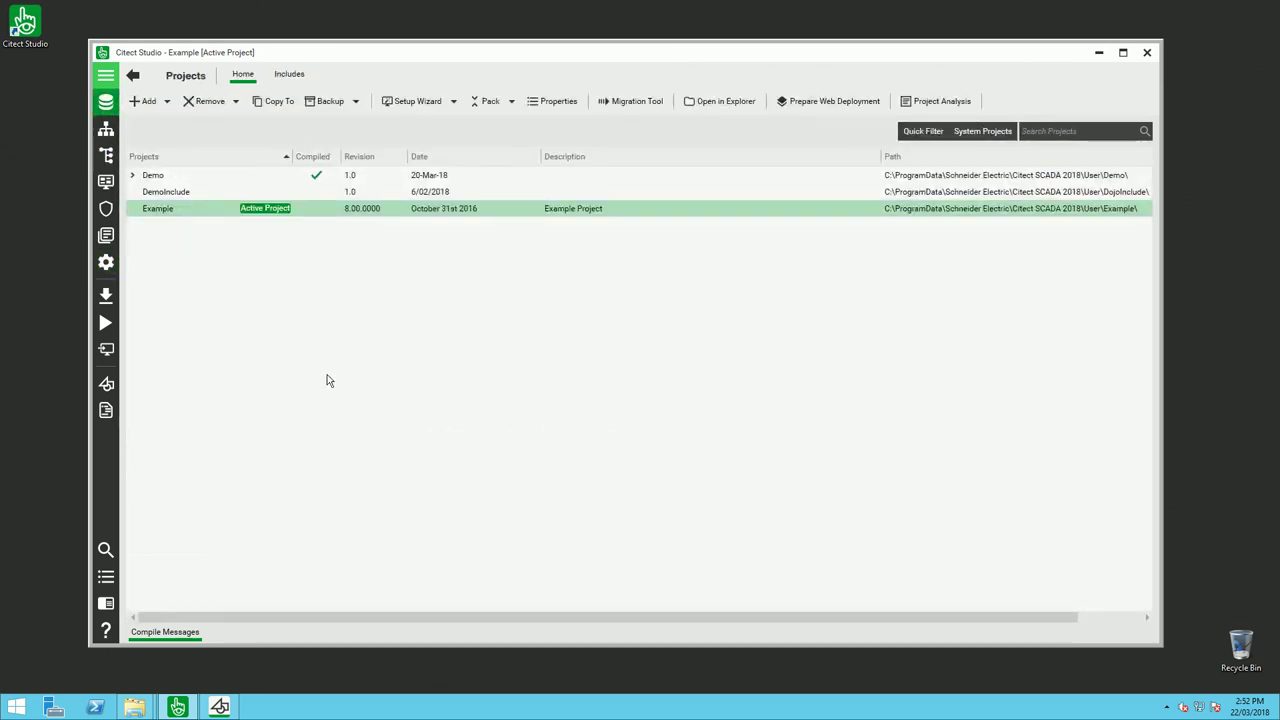
click(414, 101)
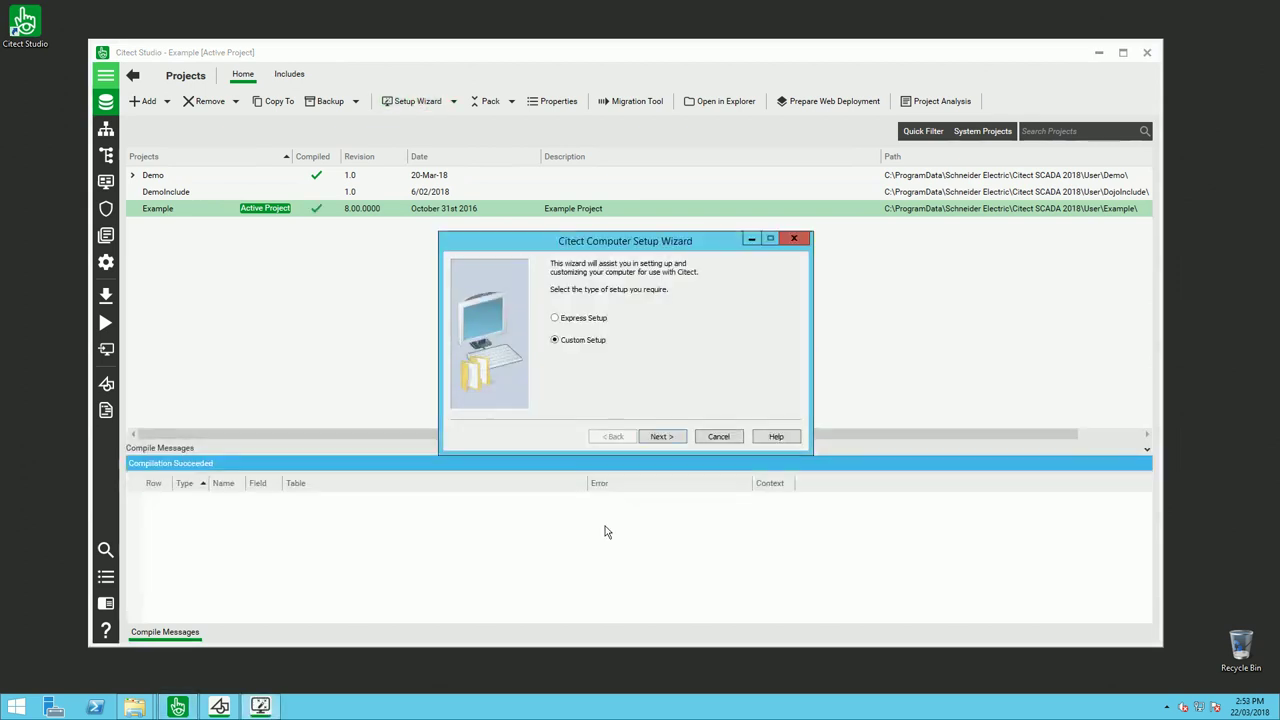
- Advance to Screen Setup for the Example project and select the 2M_UHD screen profile
click(665, 437)
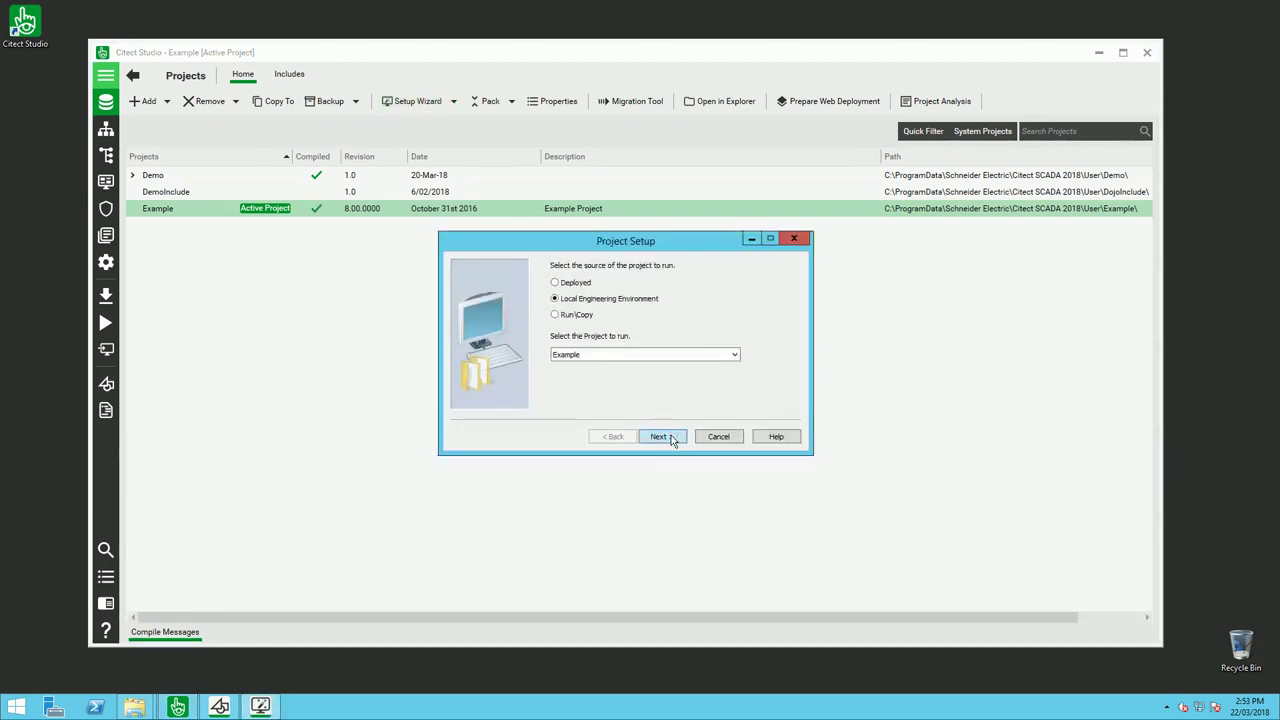
click(665, 437)
click(671, 440)
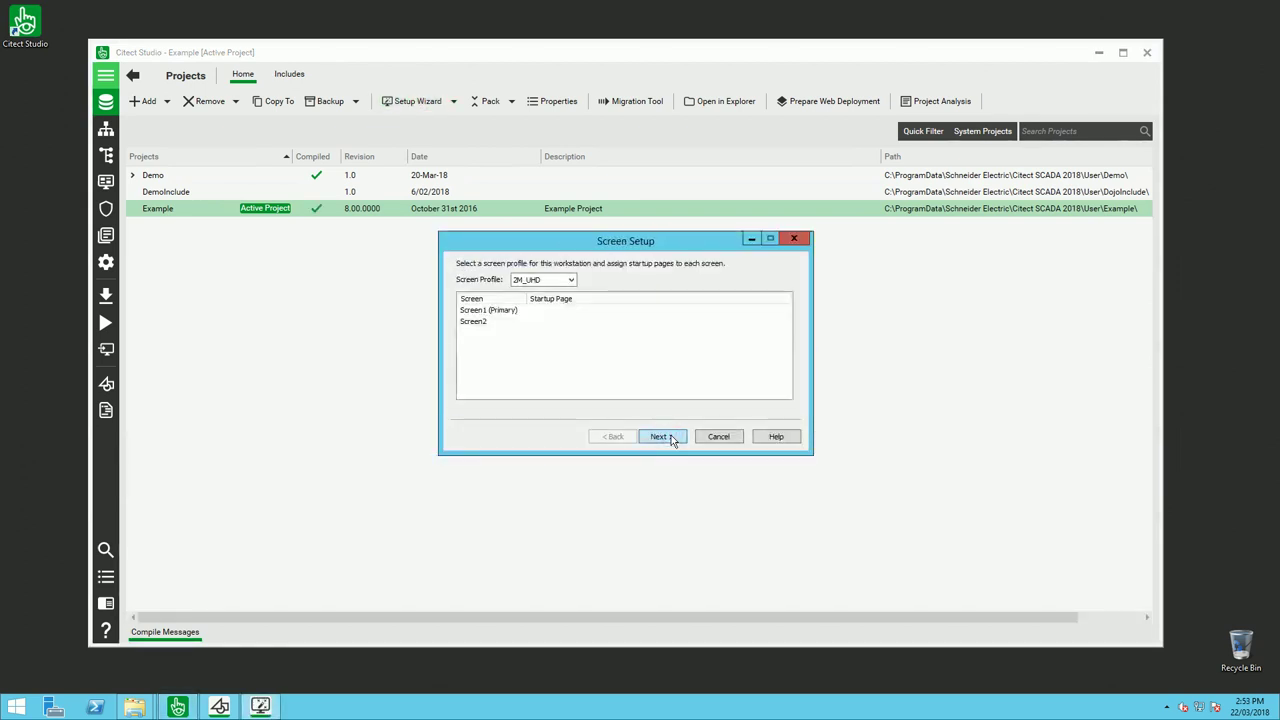
click(571, 280)
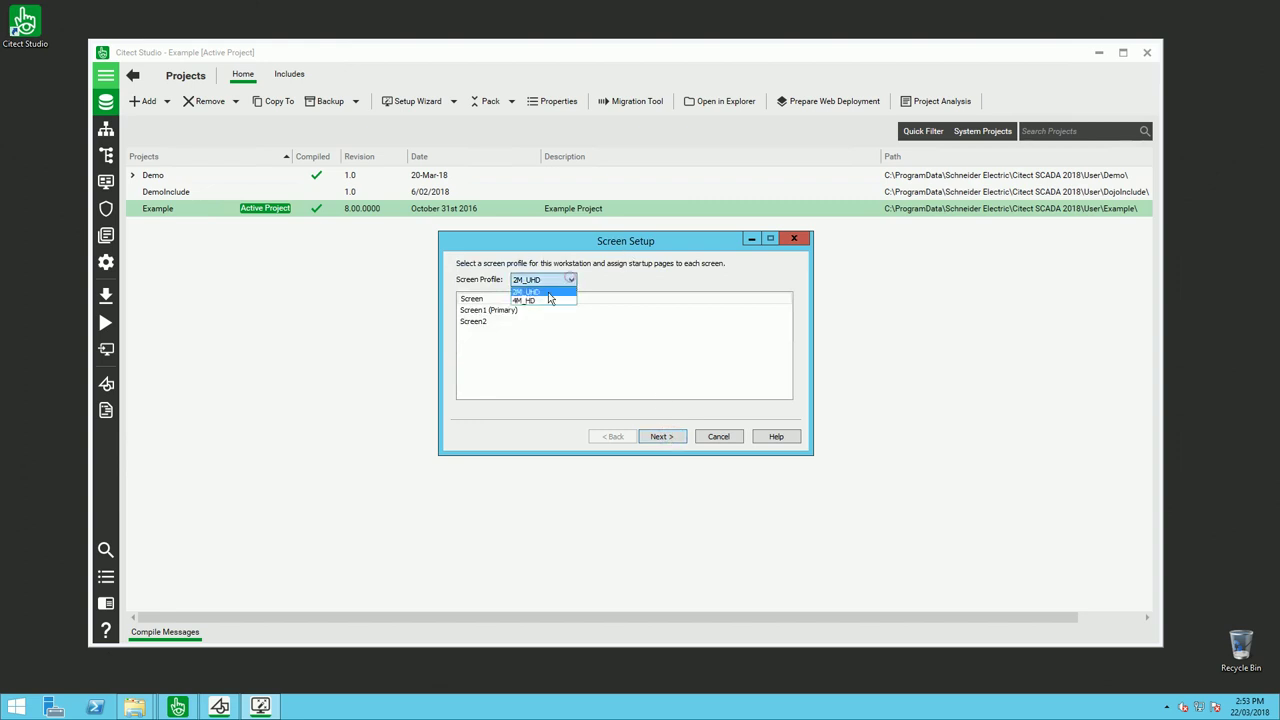
click(545, 299)
click(571, 280)
click(546, 297)
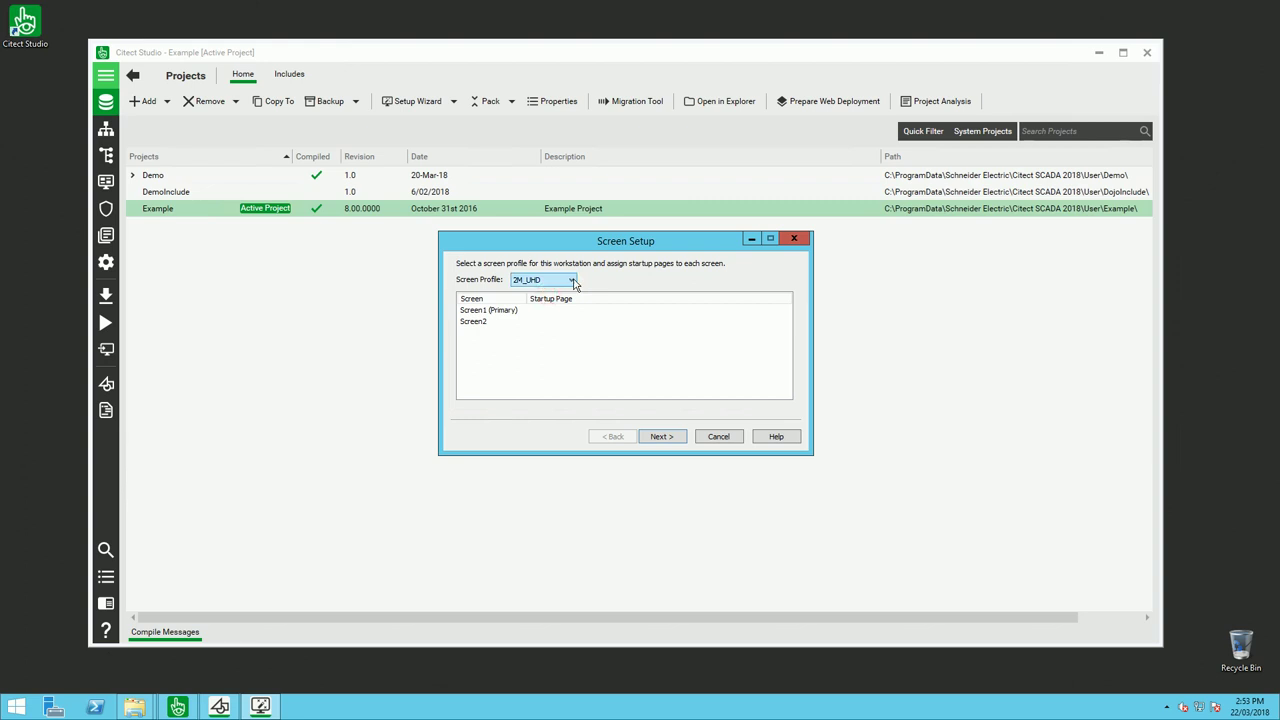
- Set SteelMill as Screen1's startup page and Alarm as Screen2's
click(557, 314)
click(557, 314)
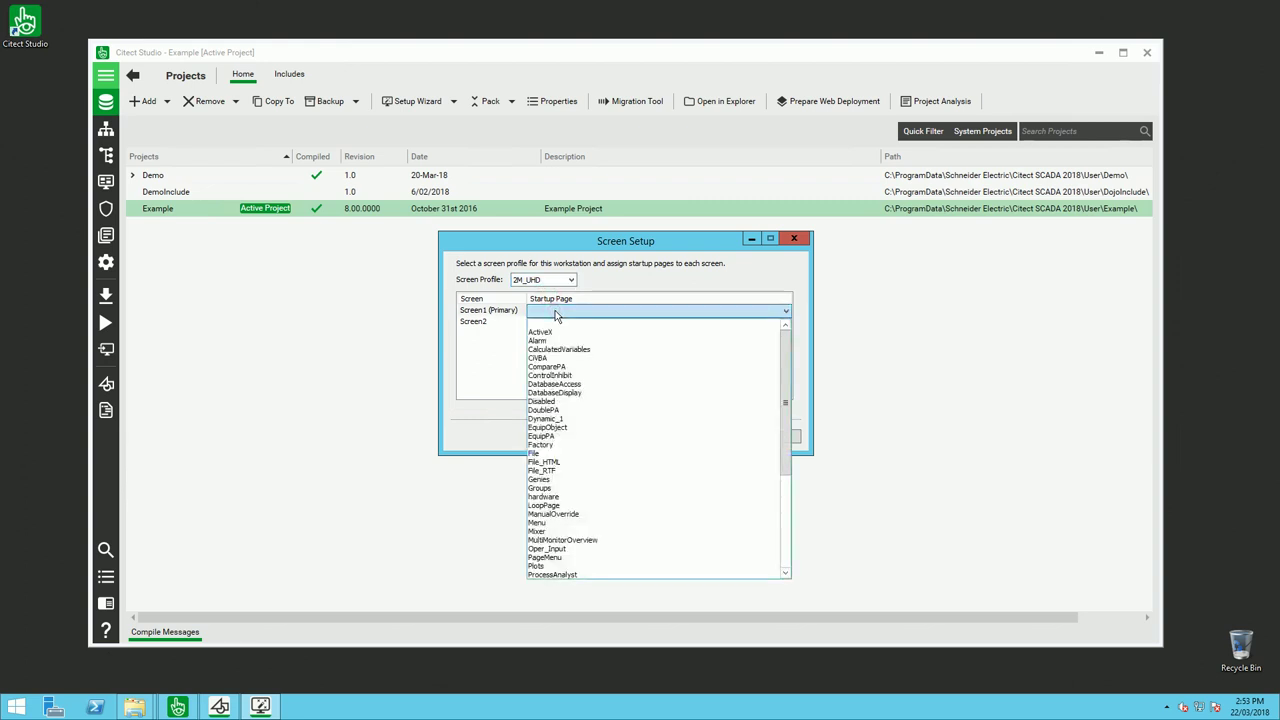
scroll(550, 480, down, 3)
click(548, 486)
click(548, 321)
click(548, 321)
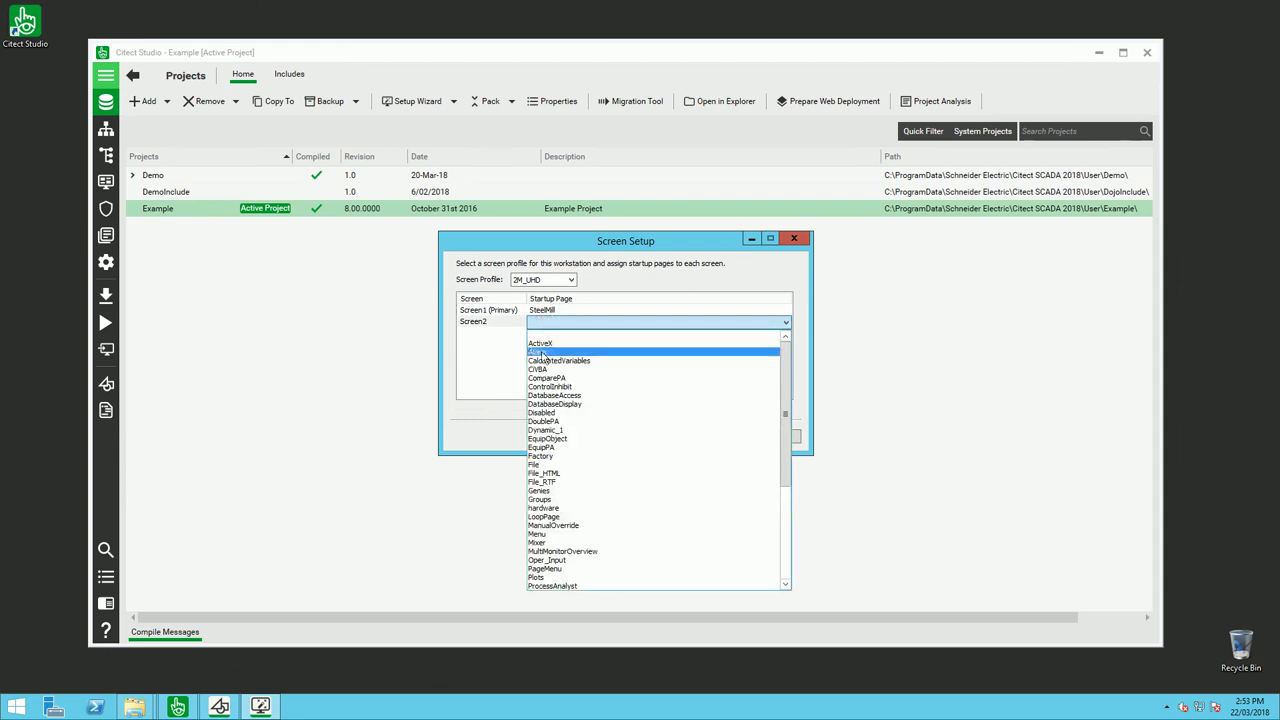
click(537, 348)
- Accept the defaults on the remaining wizard pages and finish the computer setup
click(652, 439)
click(654, 439)
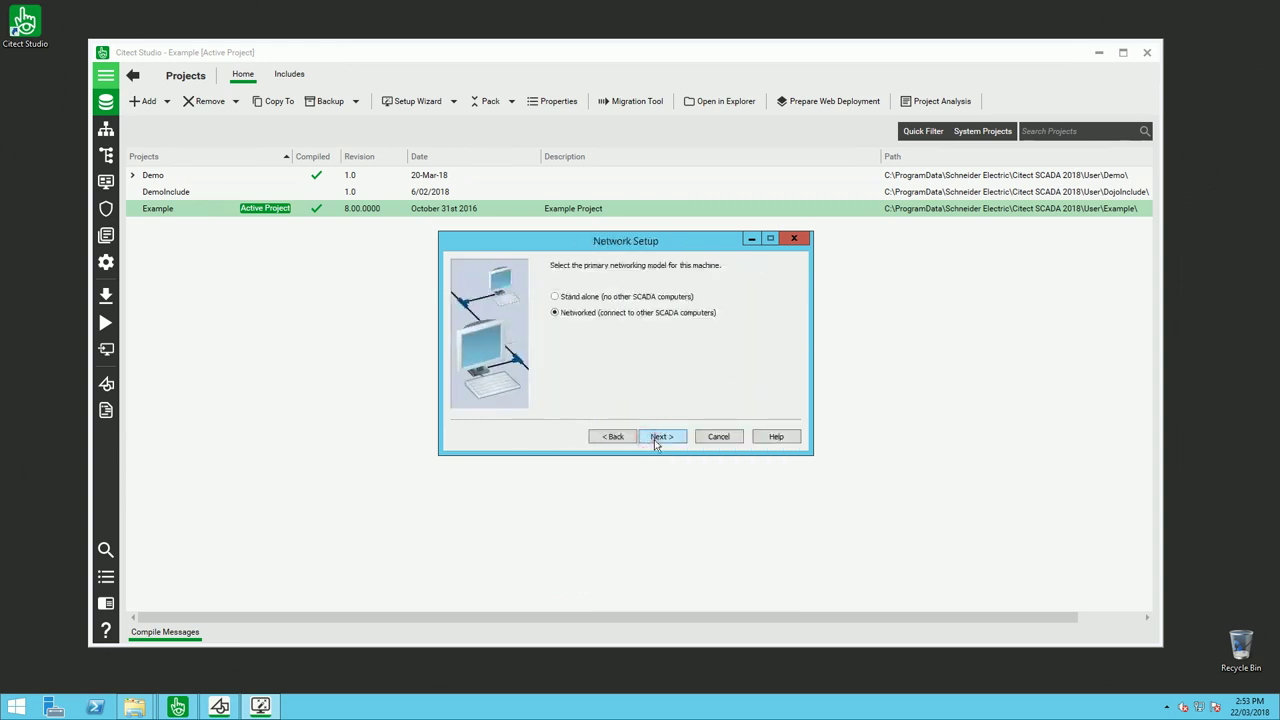
click(654, 439)
click(654, 439)
click(654, 439)
click(654, 439)
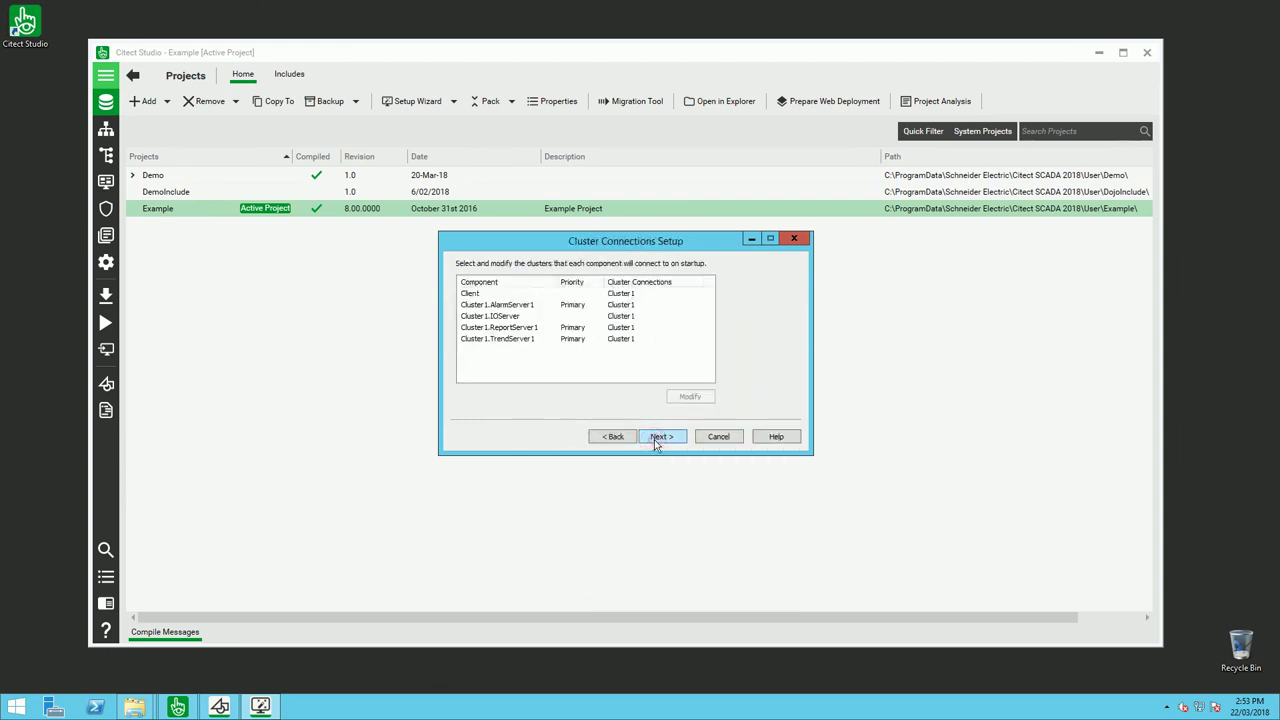
click(654, 439)
click(654, 439)
click(654, 439)
click(654, 439)
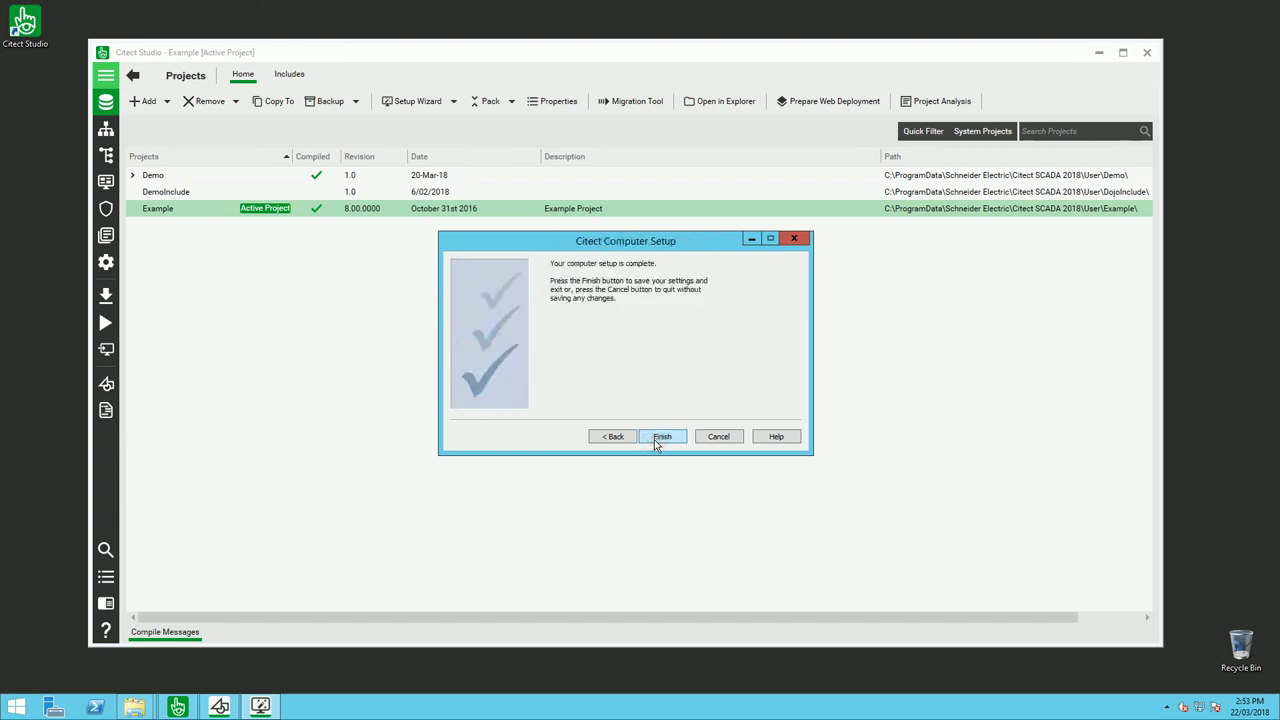
click(654, 439)
- Run the Example project, check the Steel Mill and alarm runtime windows, then return to Citect Studio
click(106, 322)
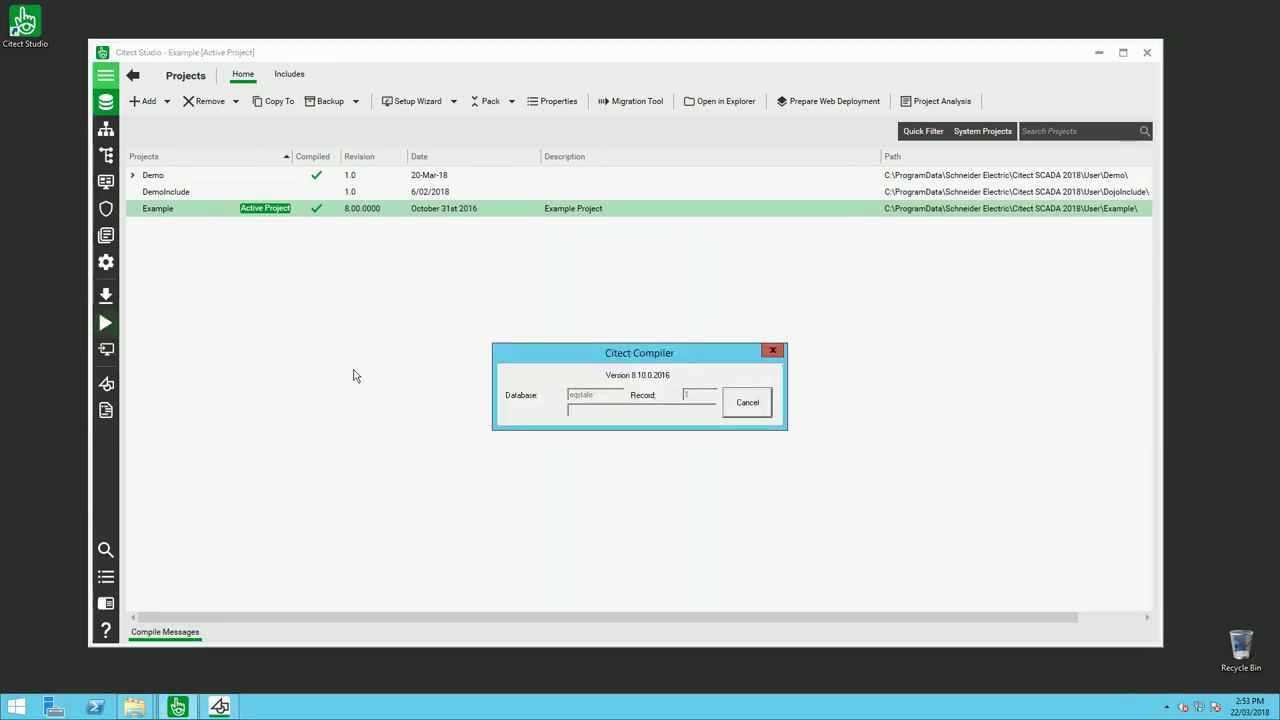
click(1098, 53)
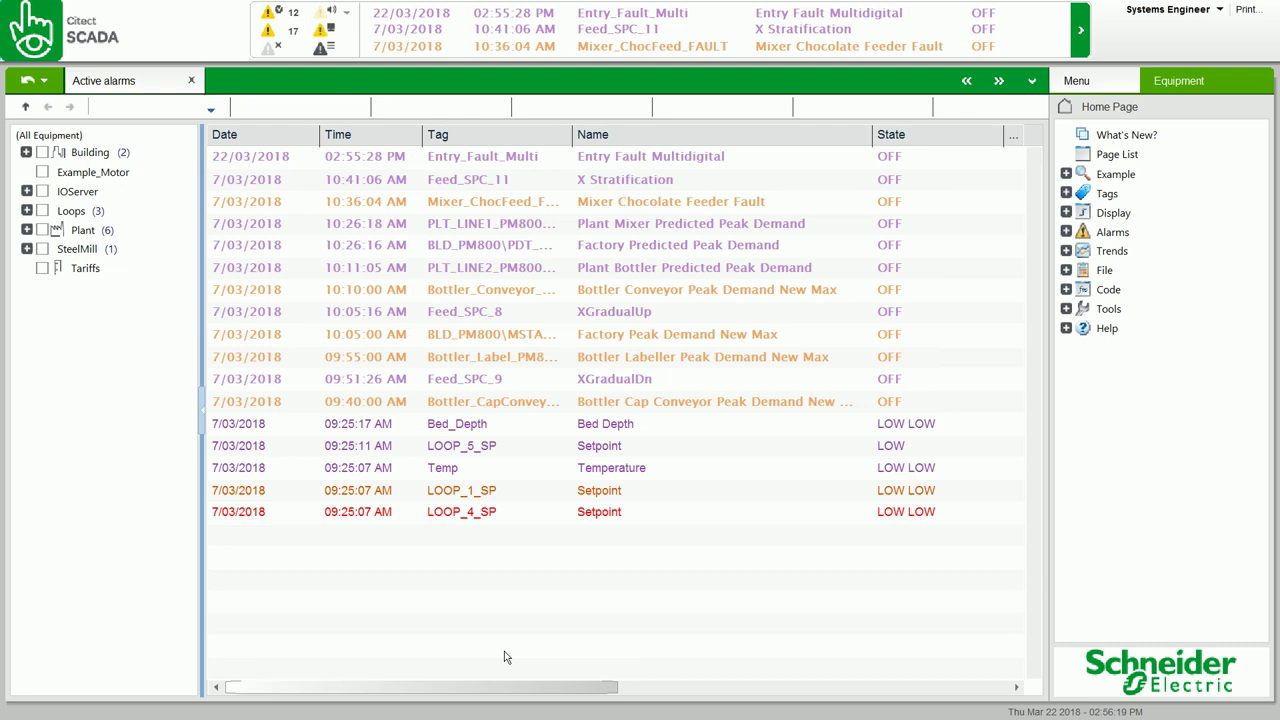
key(alt+Tab)
click(538, 372)
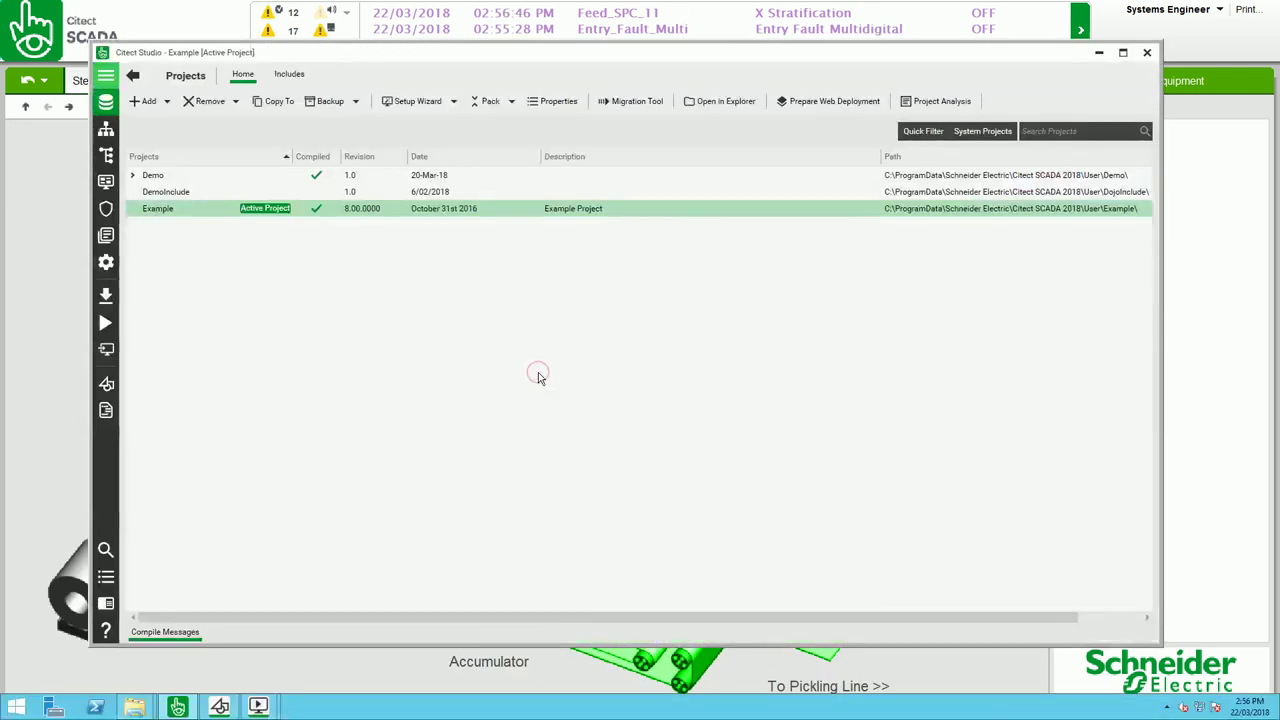
- Close the Citect SCADA runtime and make Demo the active project
right_click(260, 707)
click(240, 671)
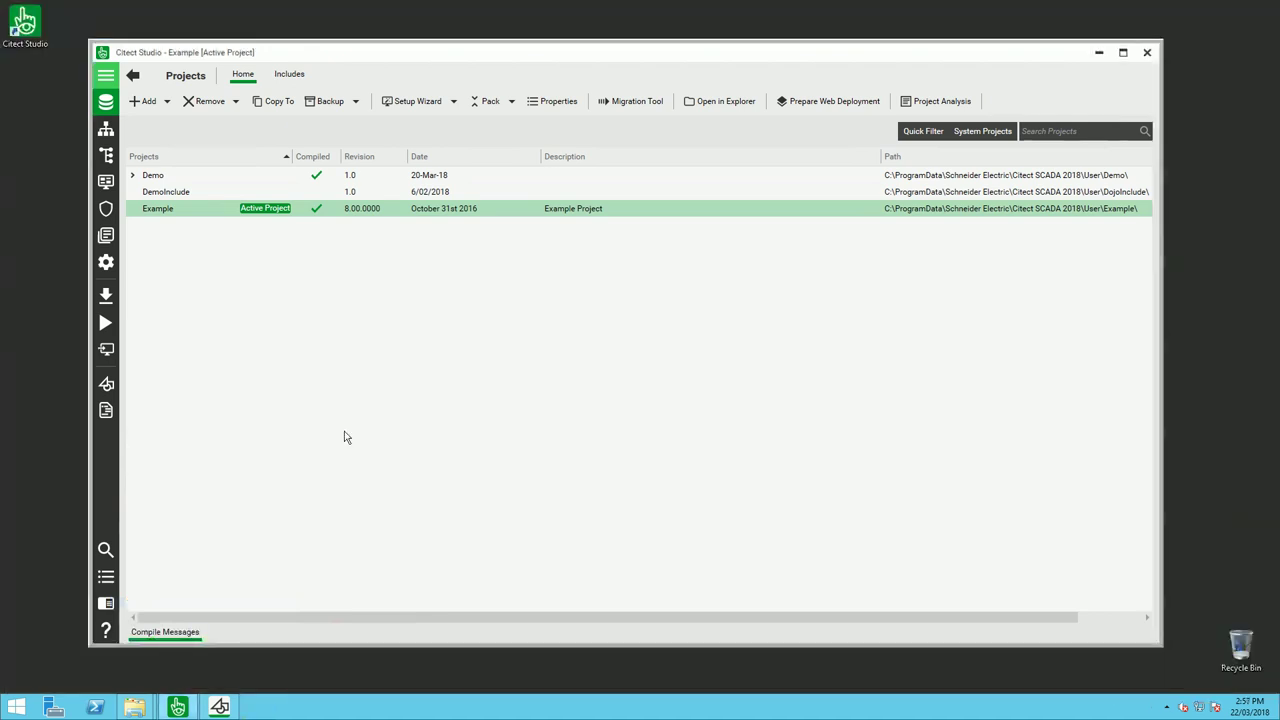
click(178, 176)
click(263, 176)
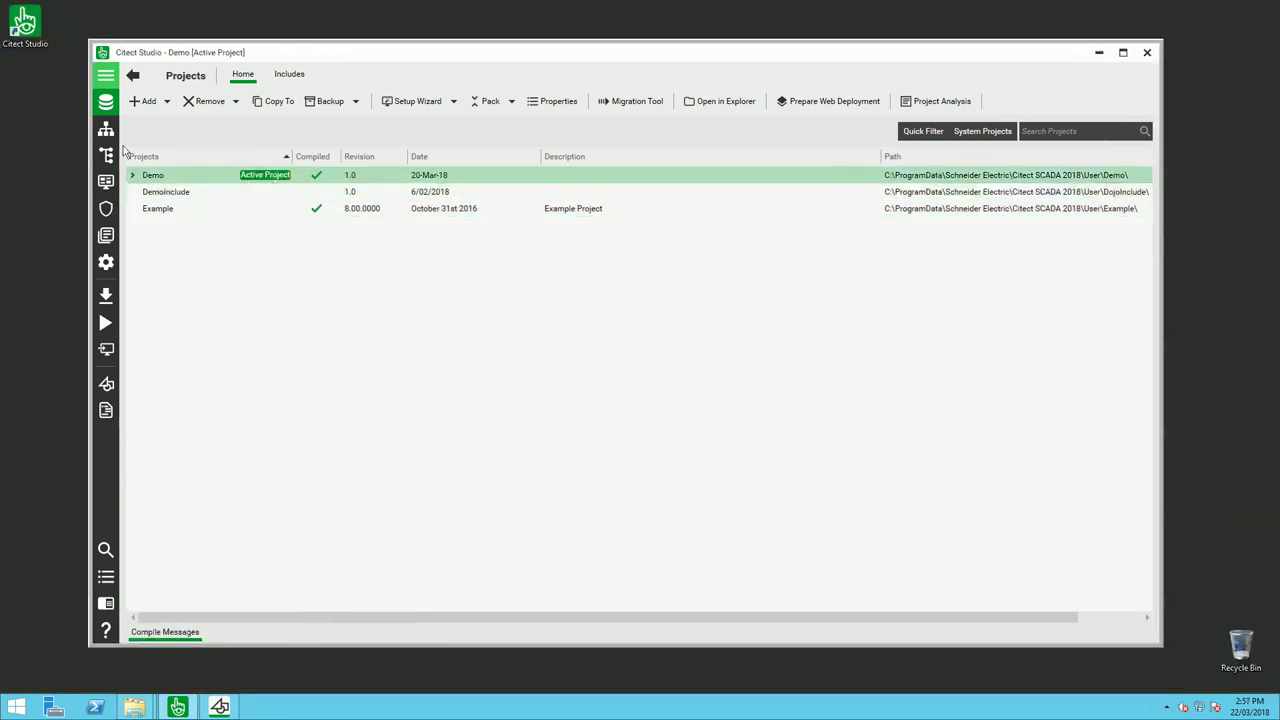
- Review Demo's 4M_HD and 2M_UHD screen profiles, then go to Visualization Menu Configuration
click(108, 80)
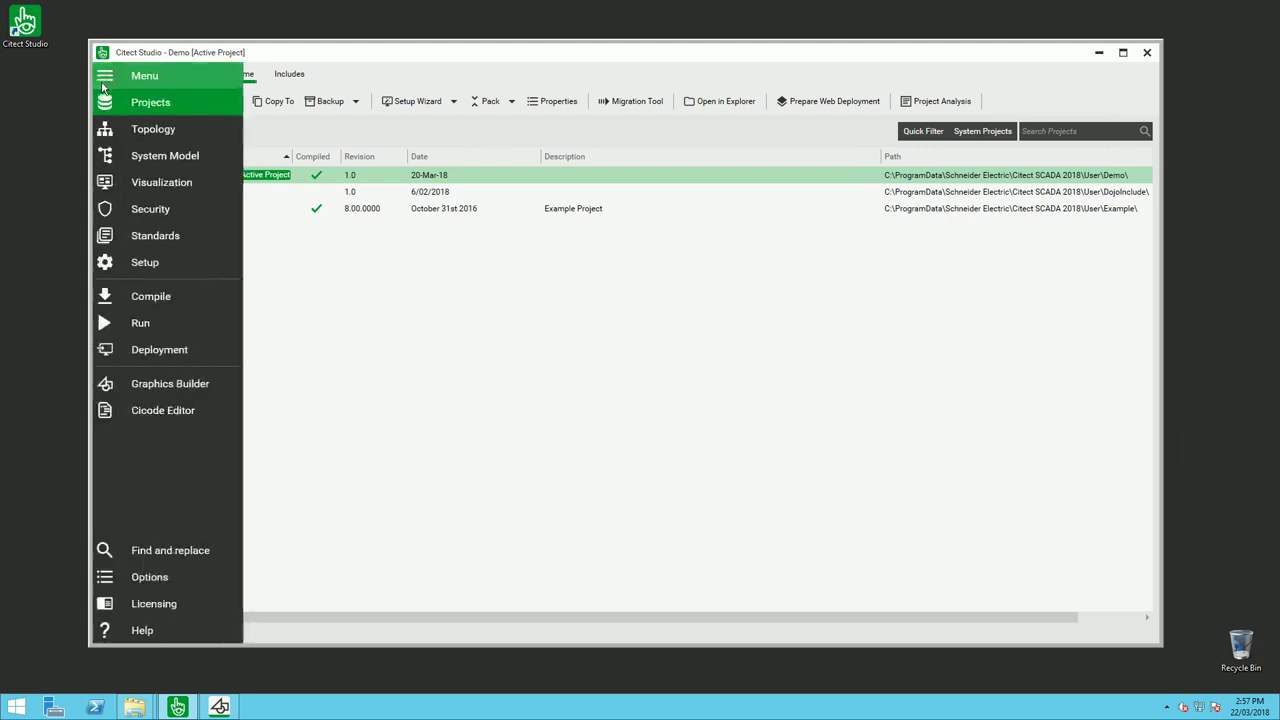
click(165, 261)
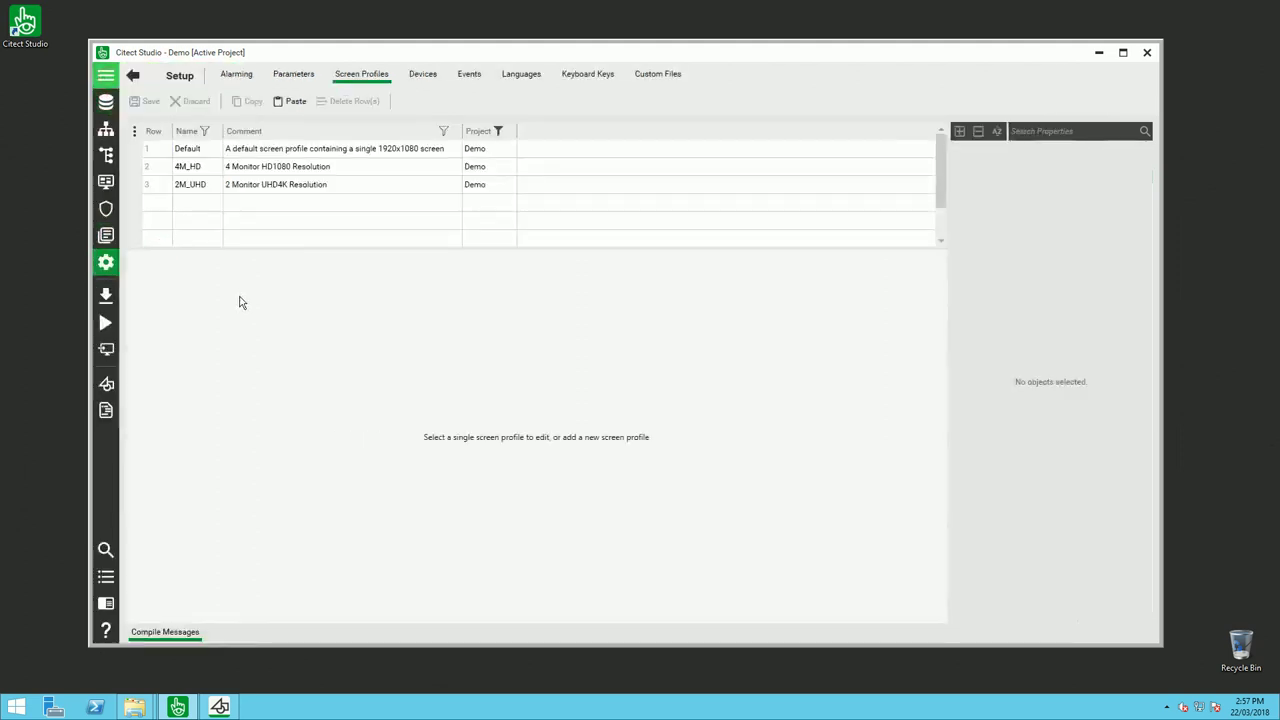
click(150, 170)
click(145, 186)
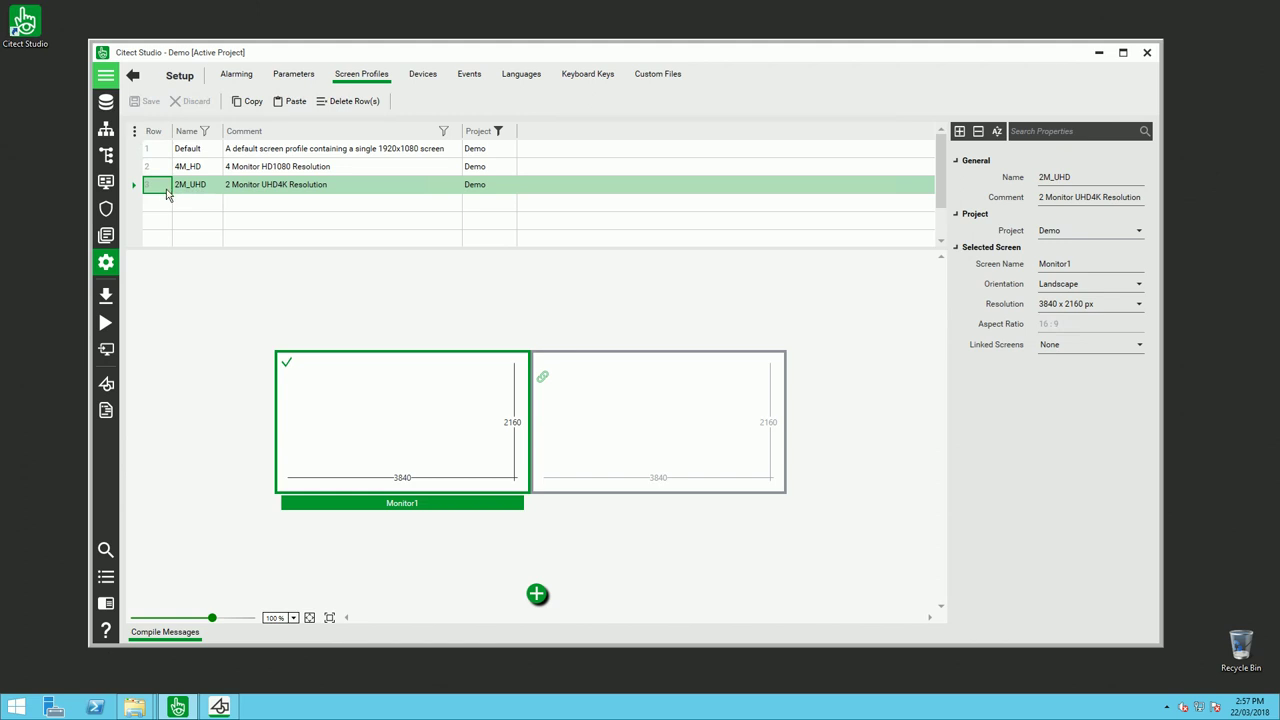
click(106, 183)
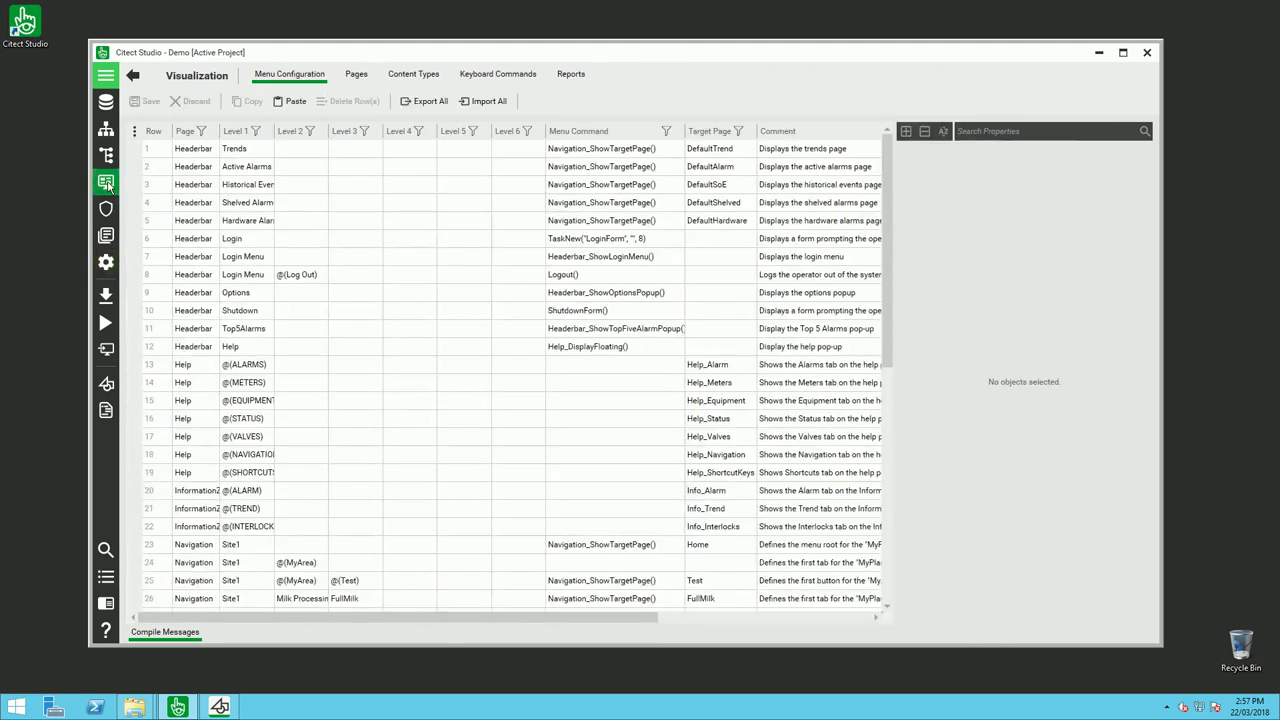
- Review the Site1 and Site2 Navigation menu entries, then go back to the projects list
scroll(292, 367, down, 5)
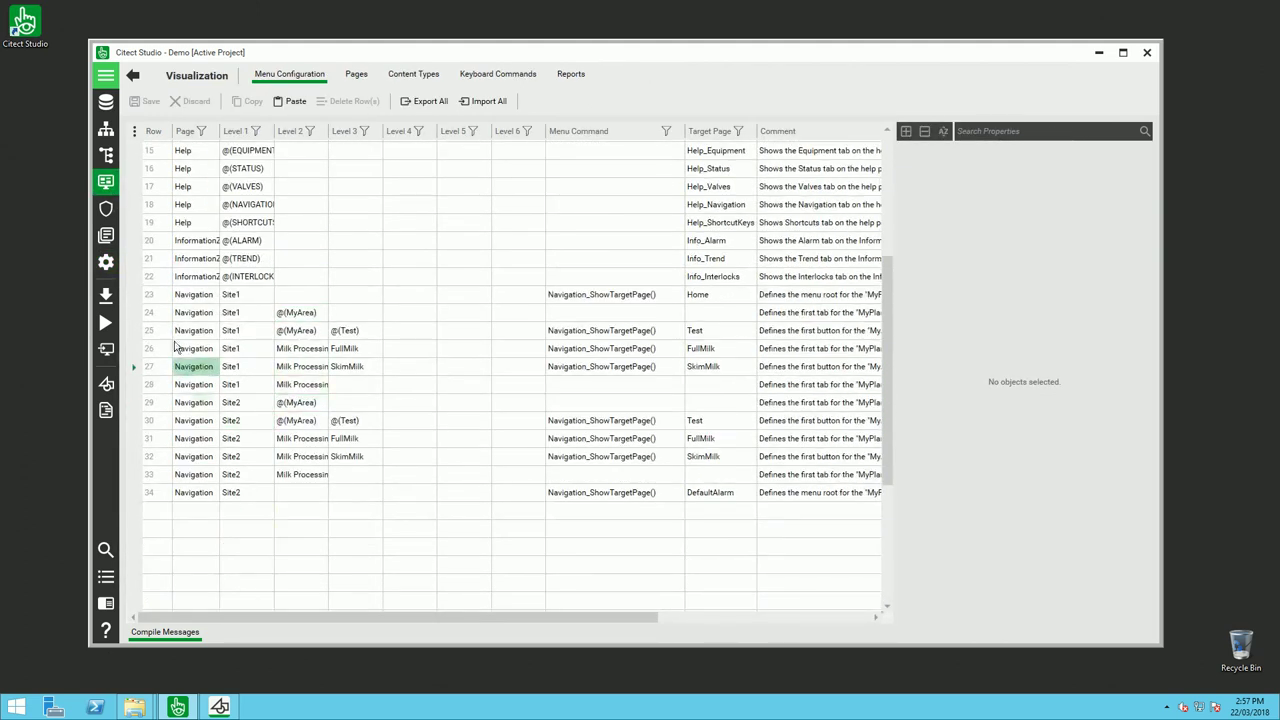
click(150, 294)
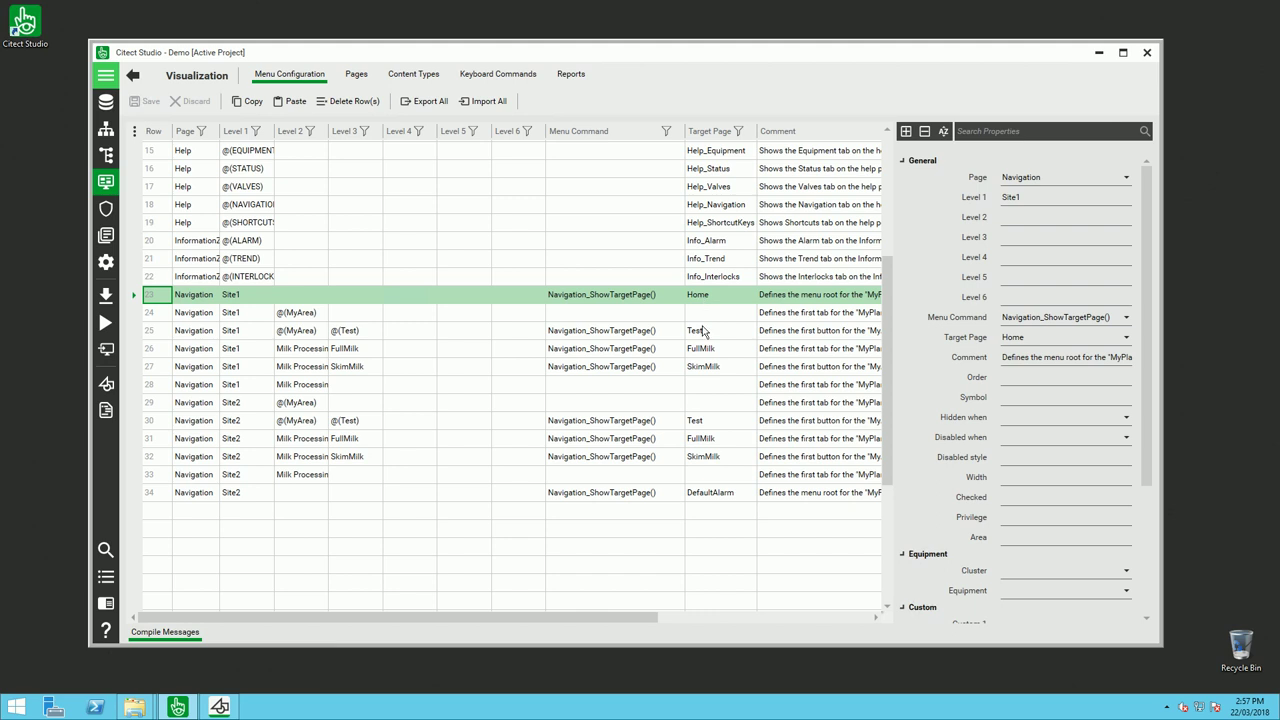
scroll(346, 314, right, 1)
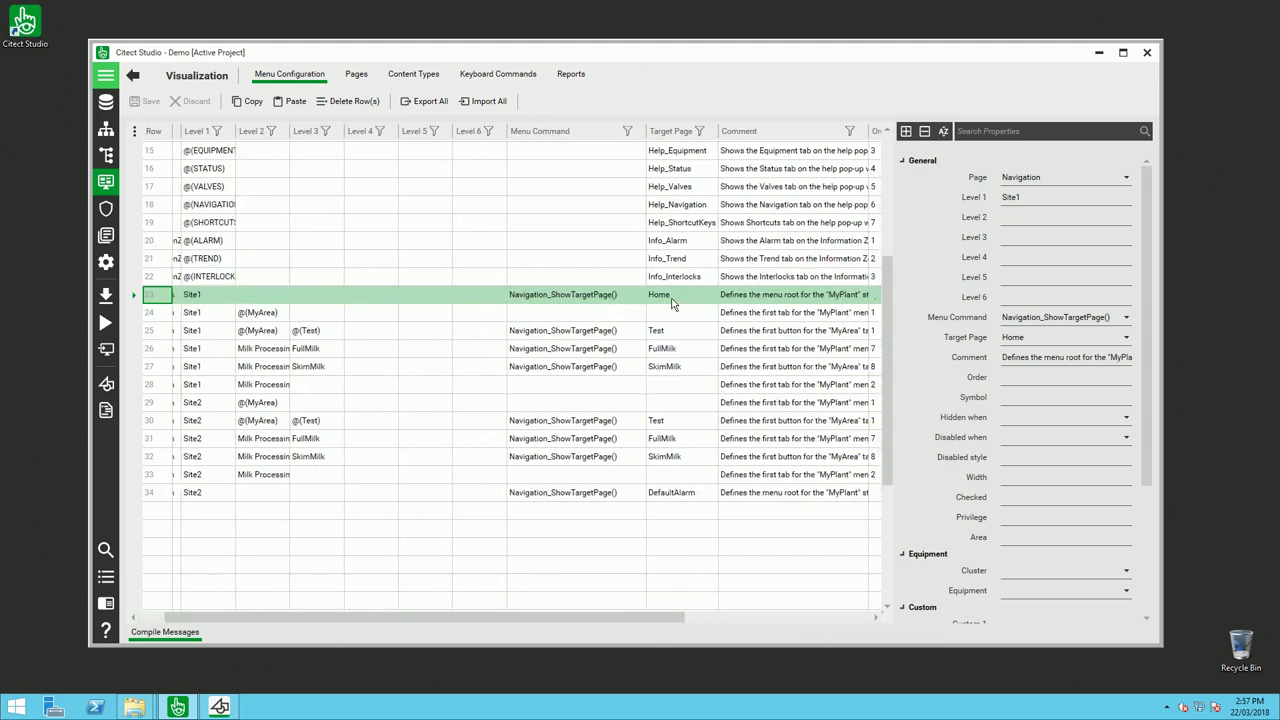
click(207, 492)
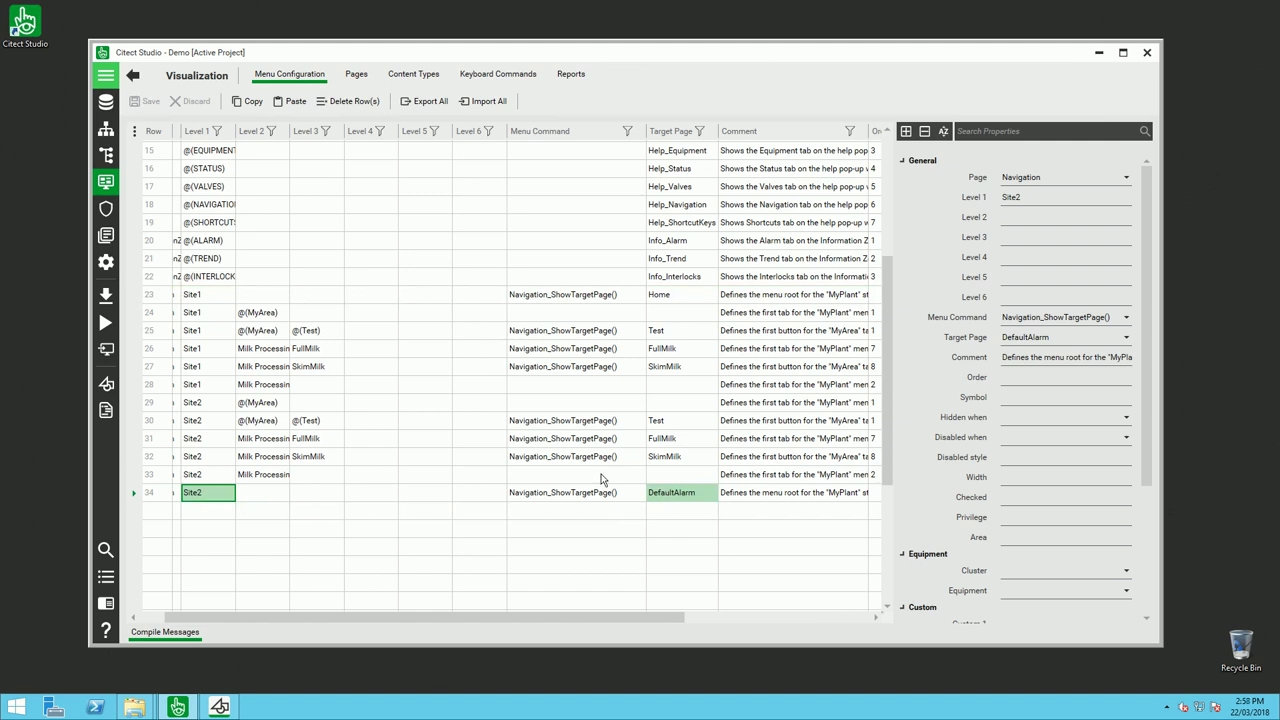
click(104, 104)
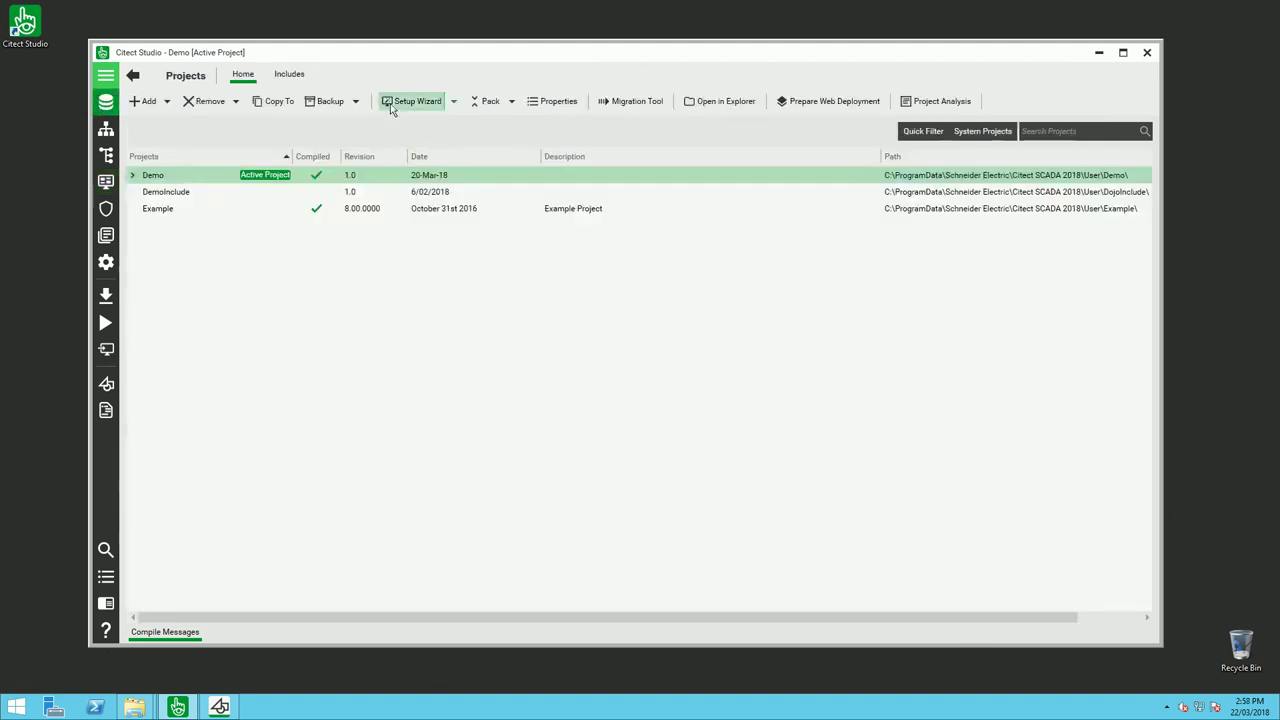
- Launch the Setup Wizard for Demo and advance to the Screen Setup page
click(391, 103)
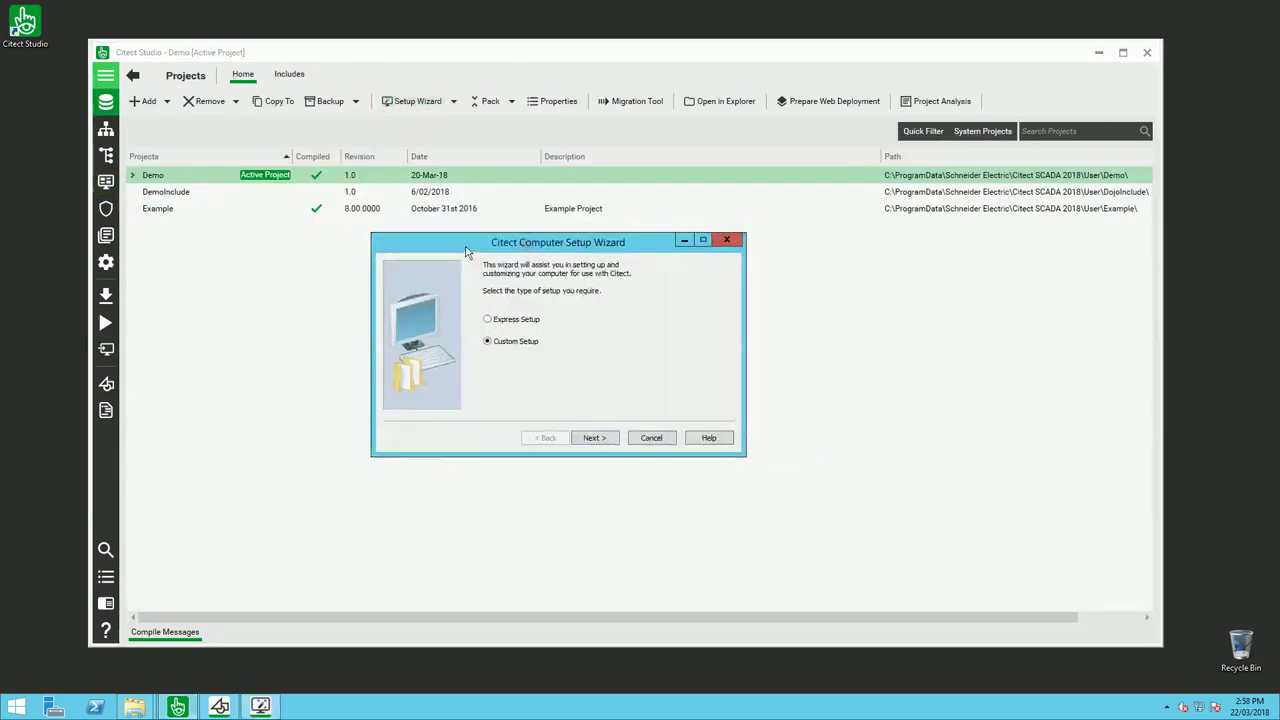
click(588, 441)
click(588, 441)
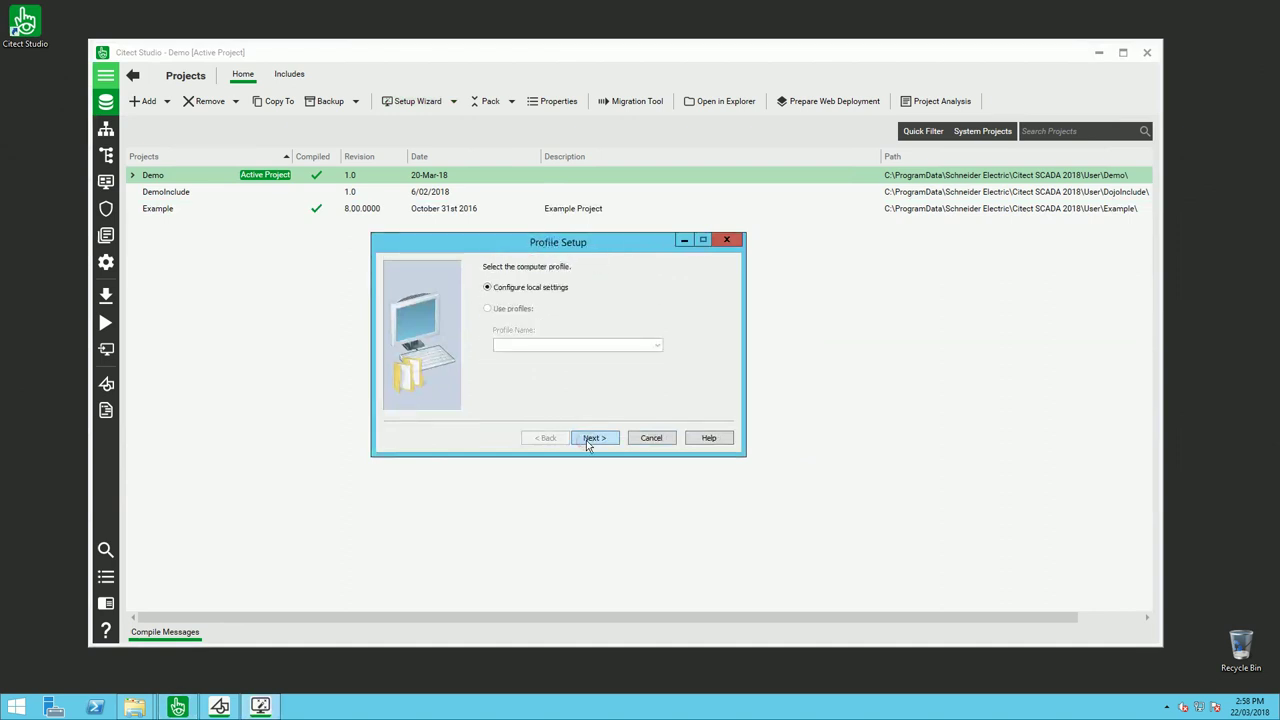
click(588, 441)
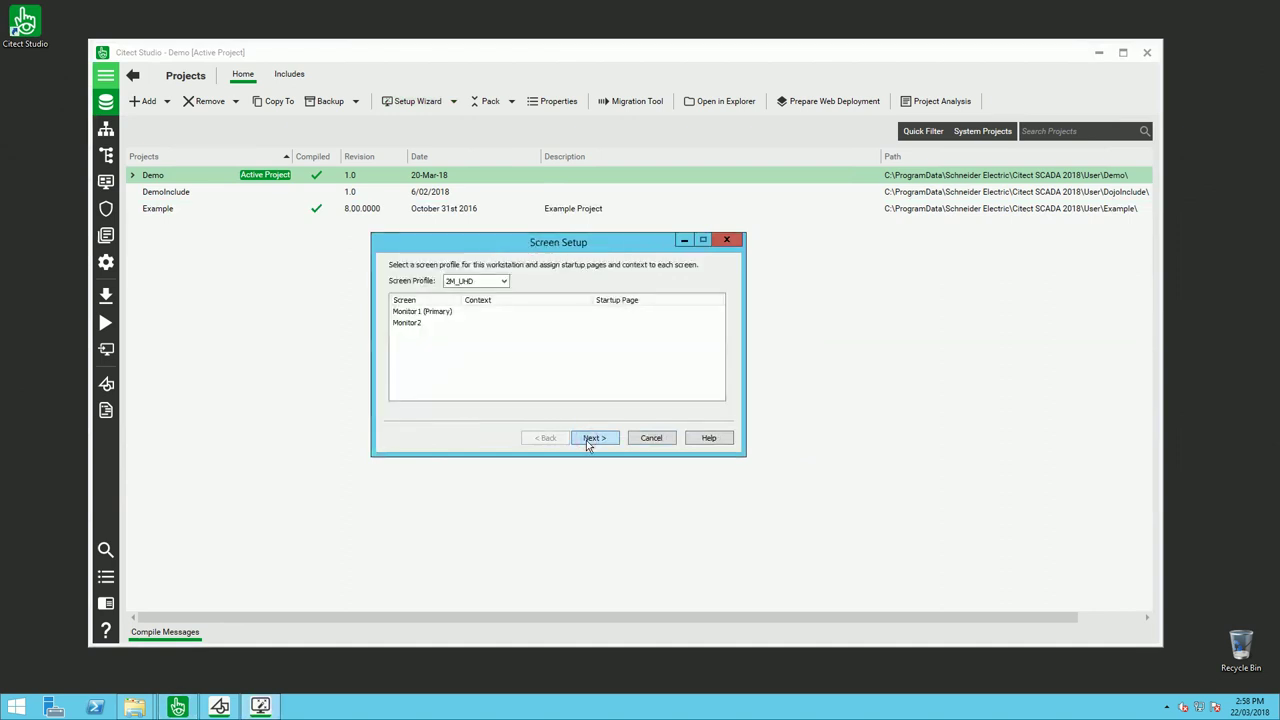
- Give Monitor 1 the Site1 context with startup page Master_PageMenu1_UHD4K
click(520, 318)
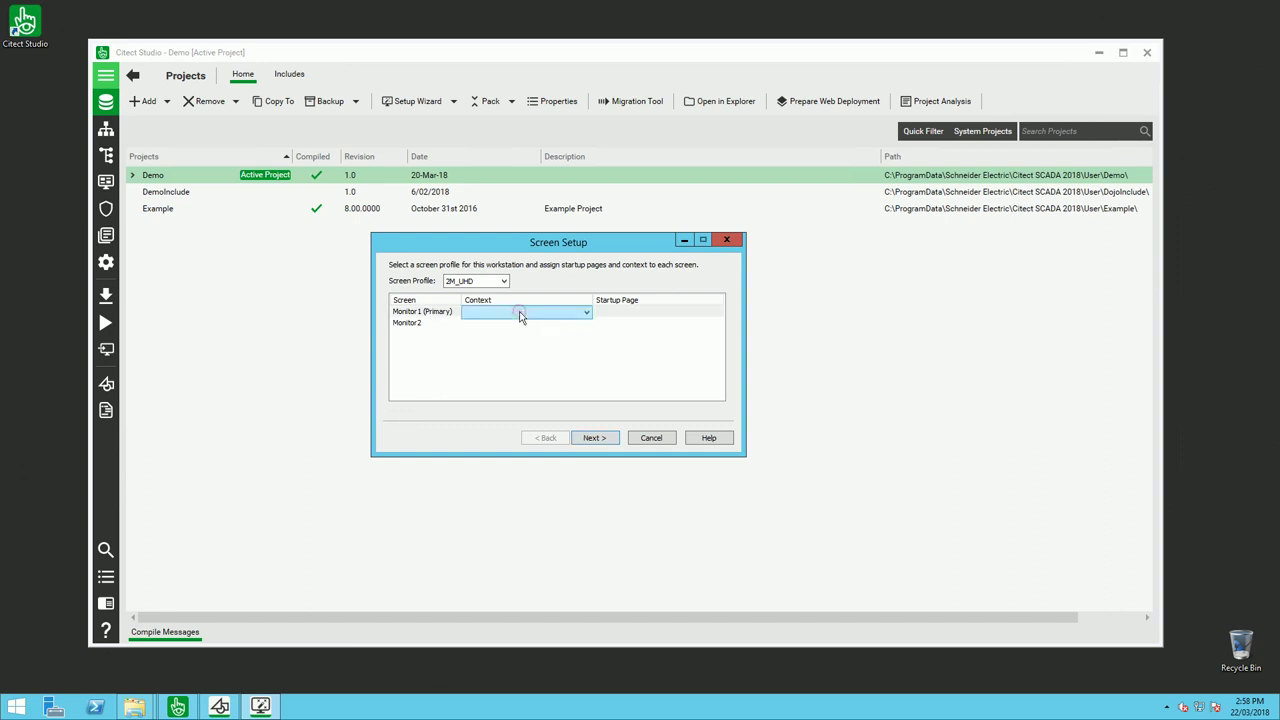
click(522, 312)
click(490, 338)
click(620, 317)
click(669, 517)
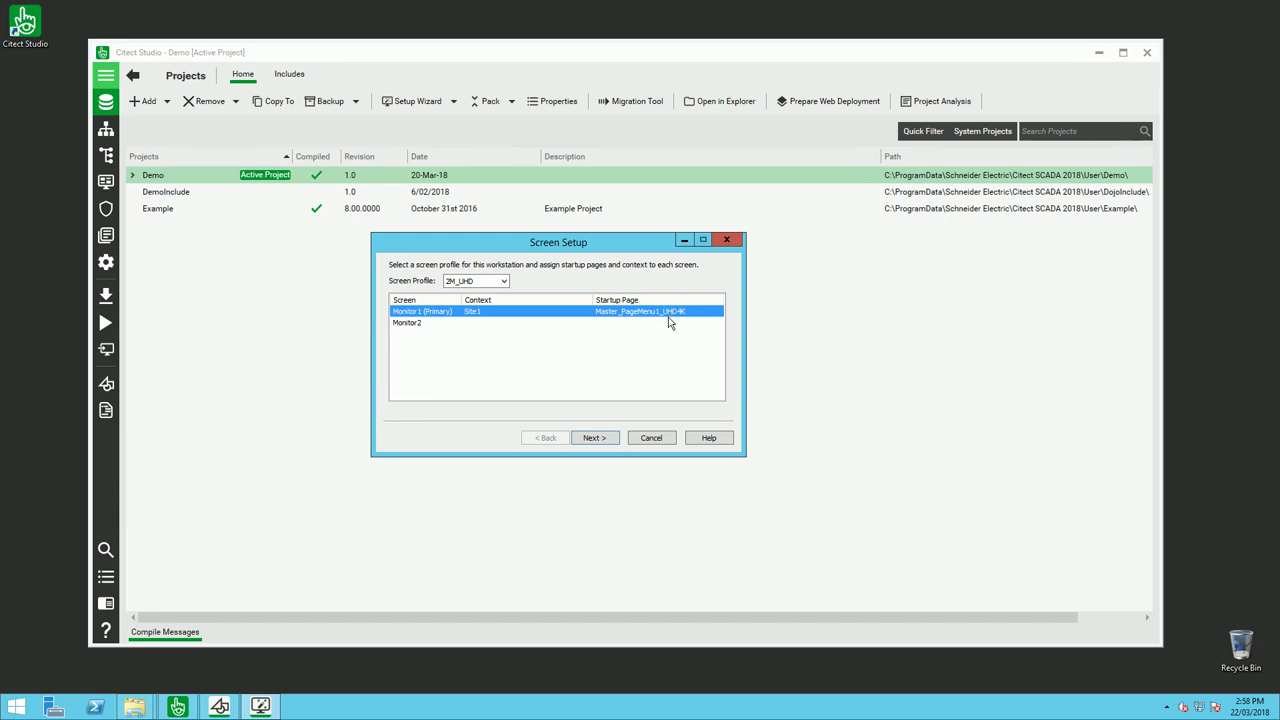
- Give Monitor2 the Site2 context with startup page Master_PageMenu1_UHD4K
click(486, 322)
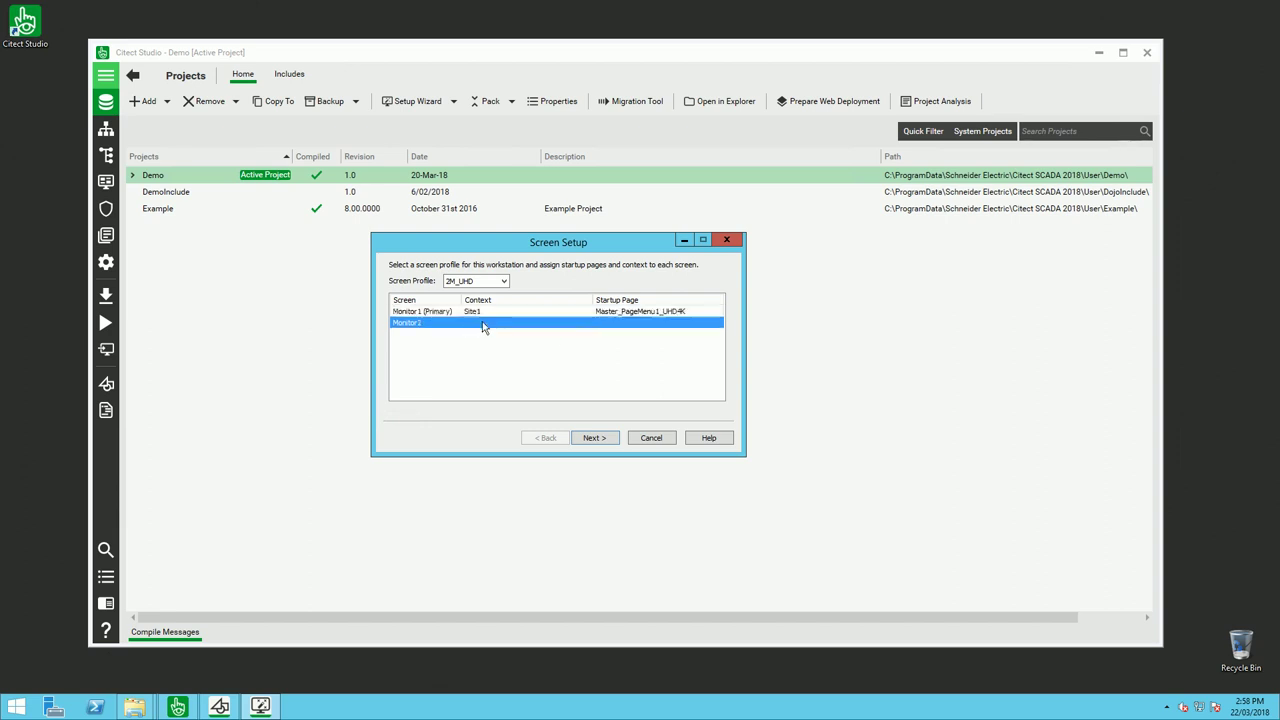
click(520, 323)
click(507, 349)
click(644, 324)
click(669, 523)
click(614, 370)
- Accept the defaults on the remaining wizard pages and finish the computer setup
click(587, 440)
click(587, 440)
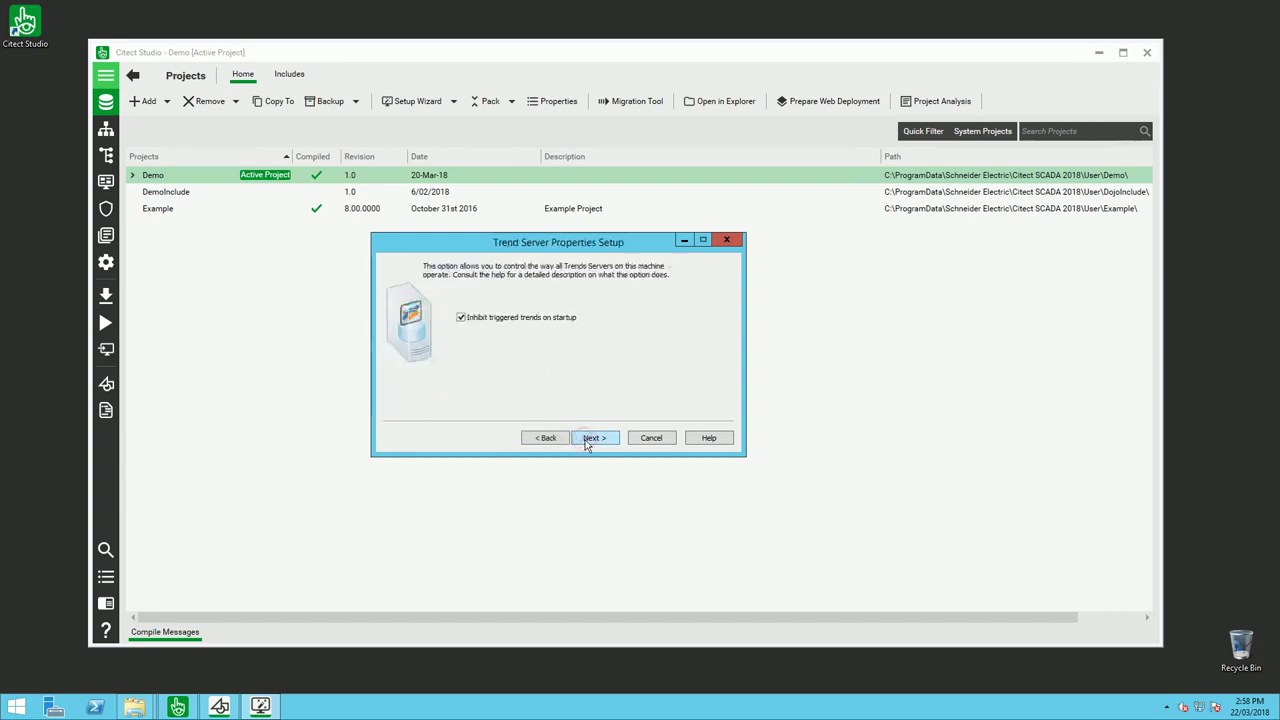
click(587, 440)
click(587, 440)
click(587, 440)
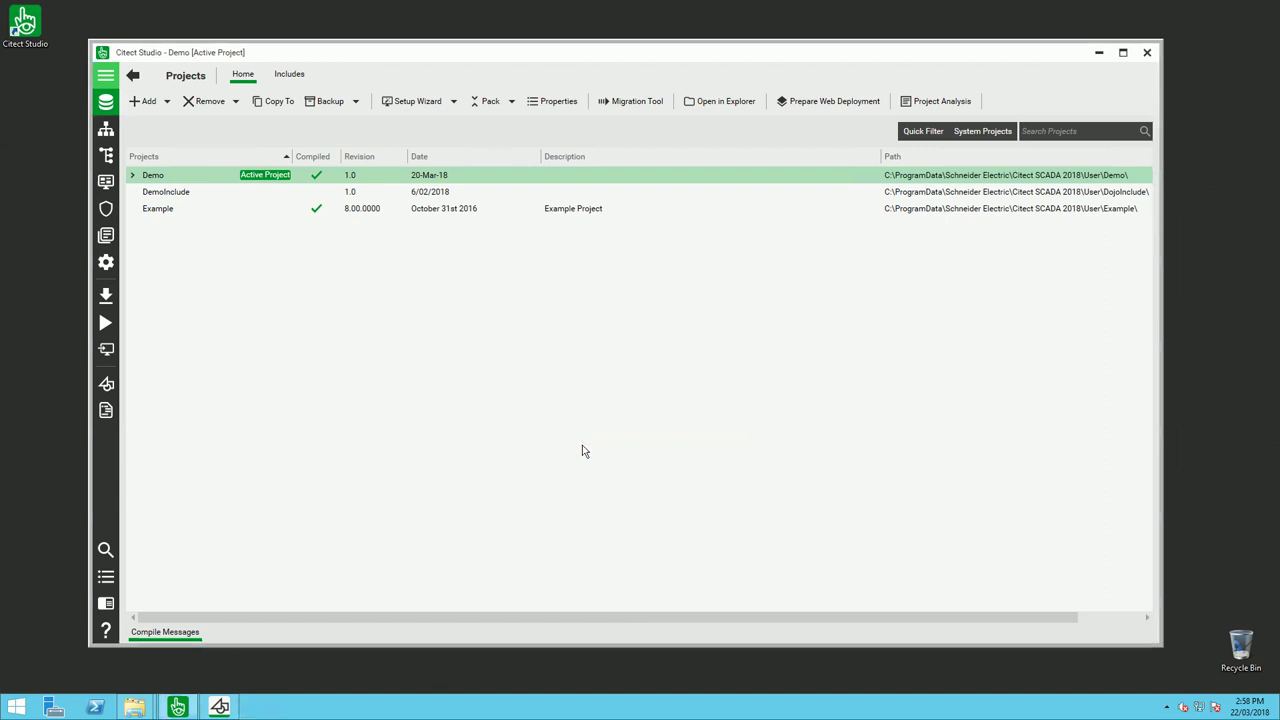
- Run the Demo project, view the Active Alarms runtime window, then switch back to Citect Studio
click(106, 325)
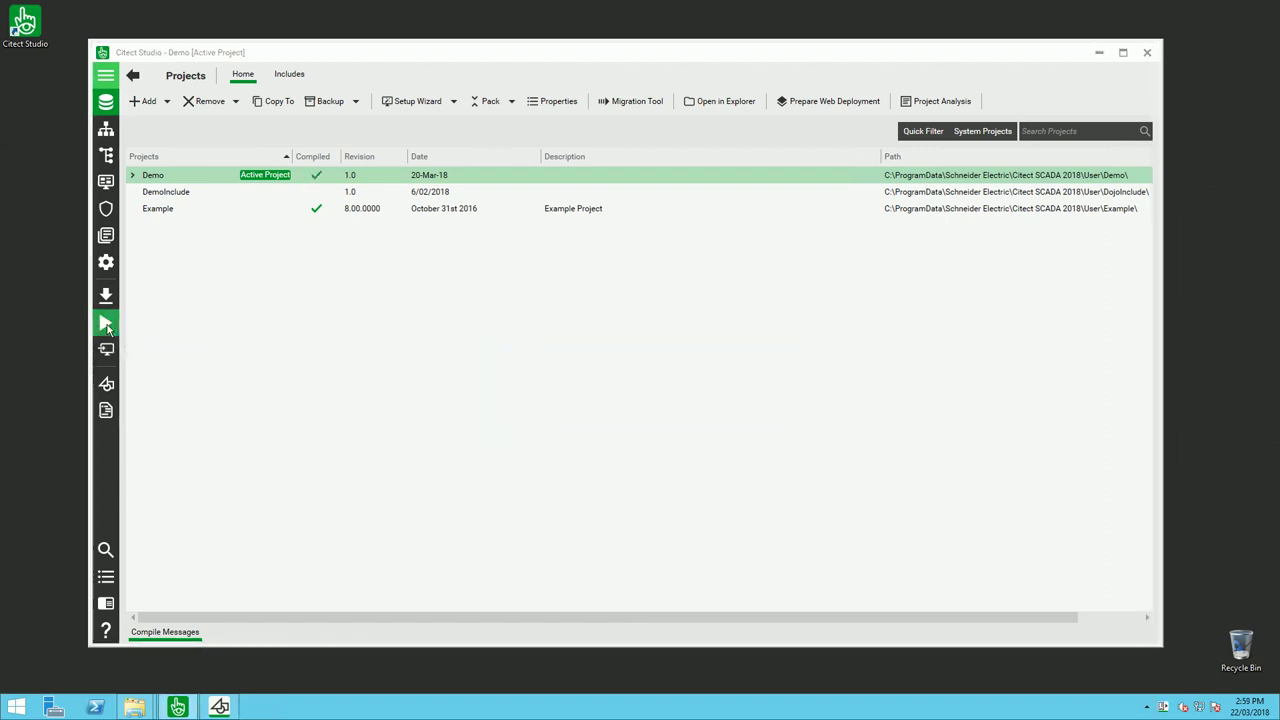
key(alt+Tab)
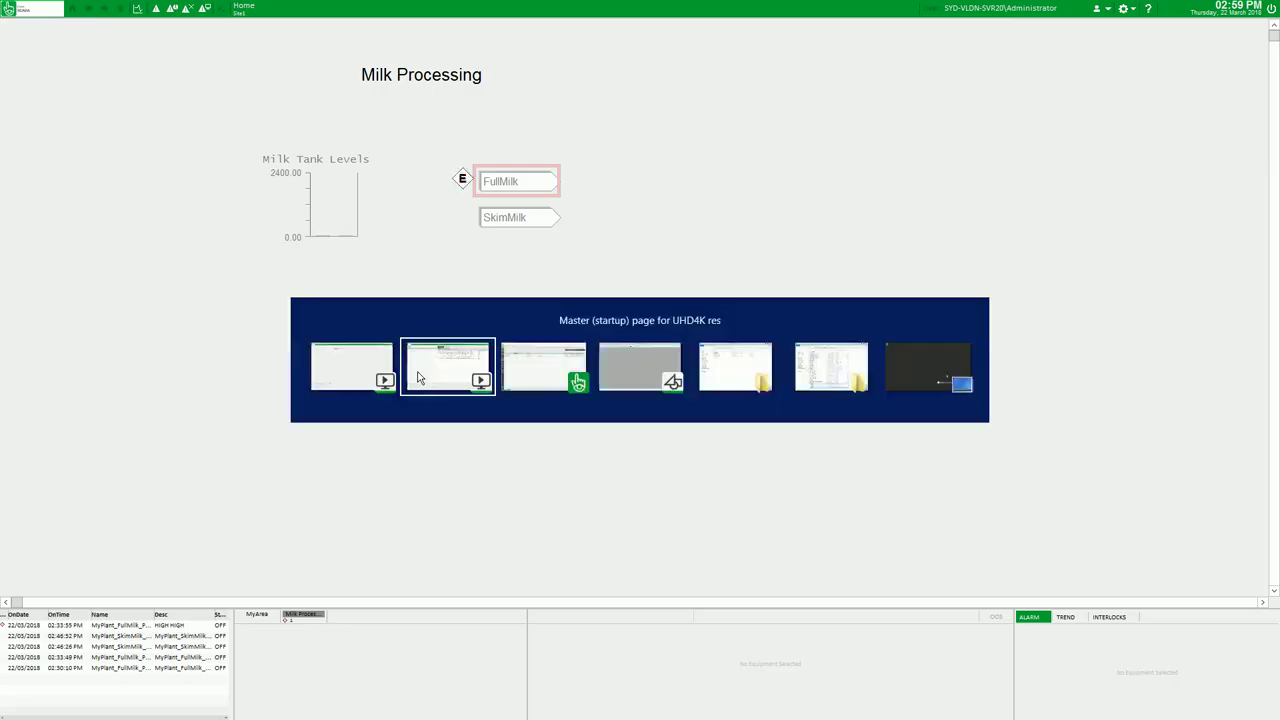
click(418, 377)
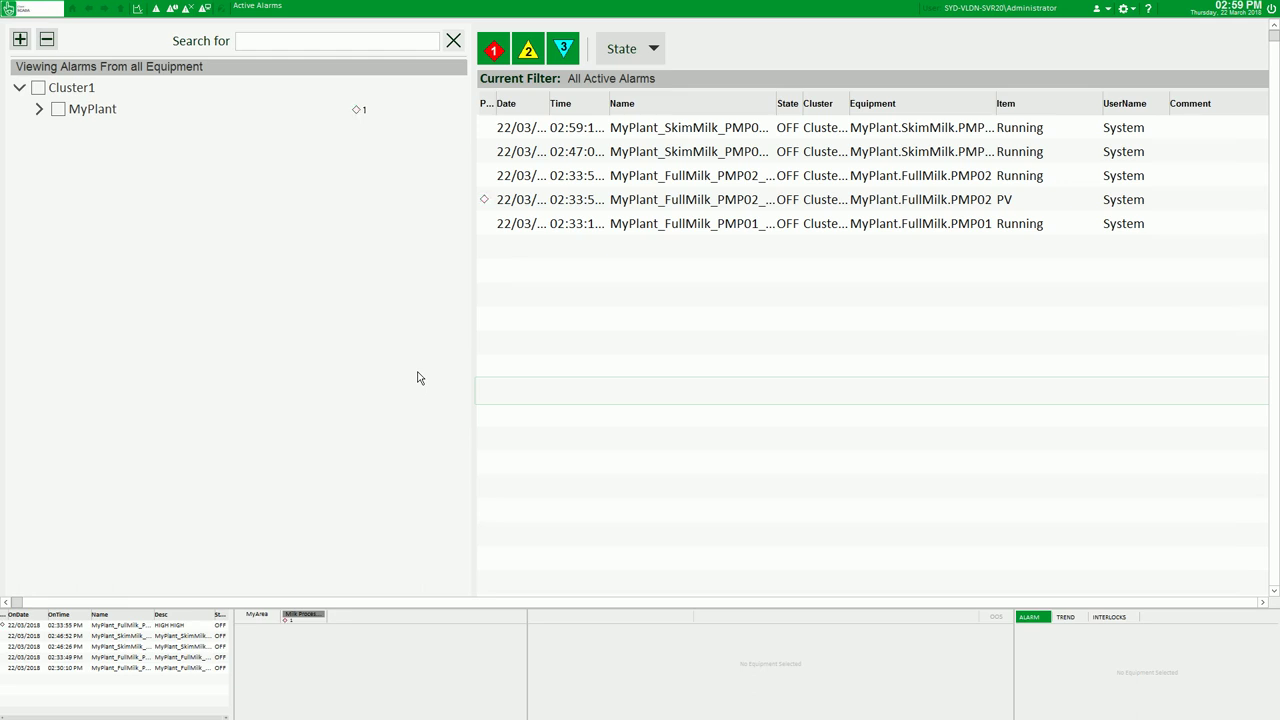
key(alt+Tab)
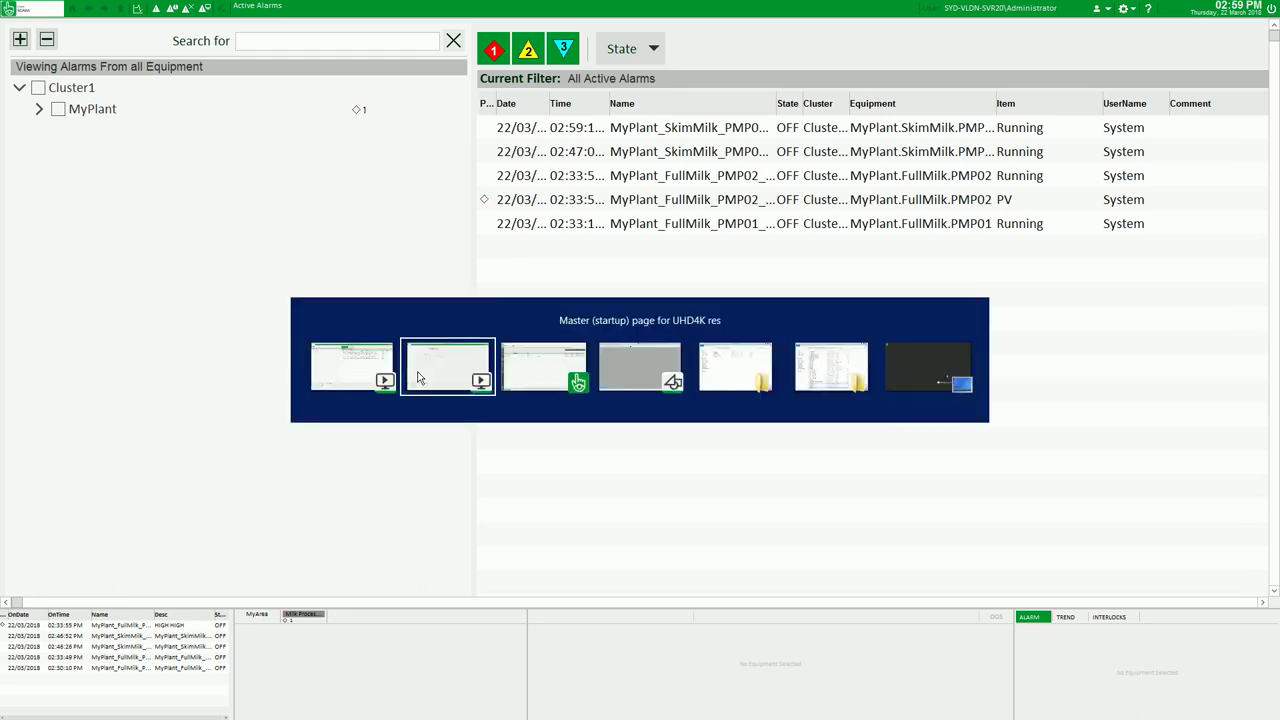